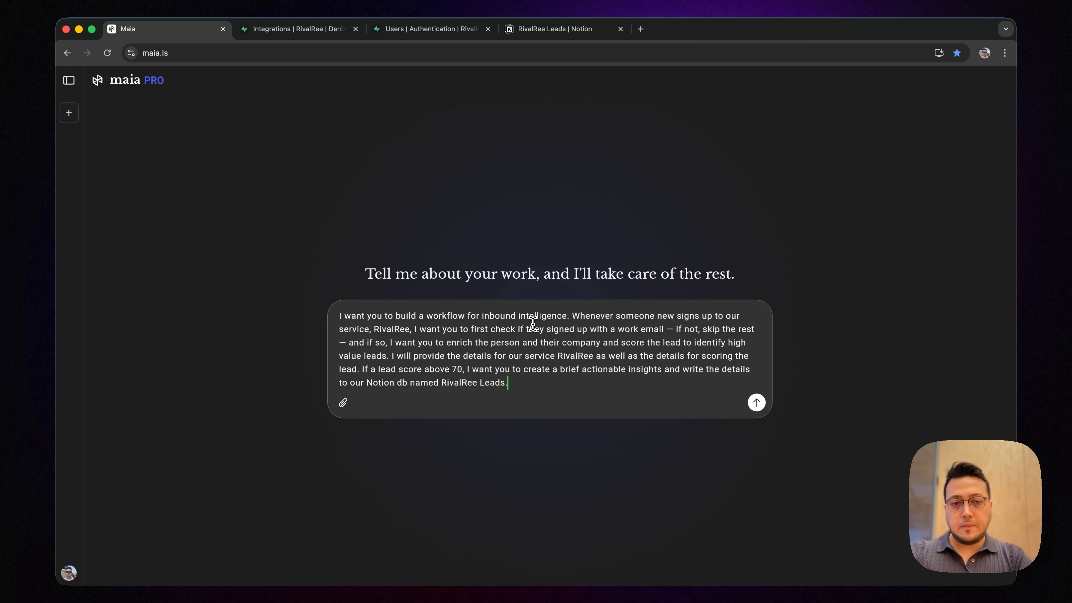
Submit the inbound intelligence workflow request and inspect the Lead Enrichment & Sales Intel prompt in the generated workflow
key("Return")
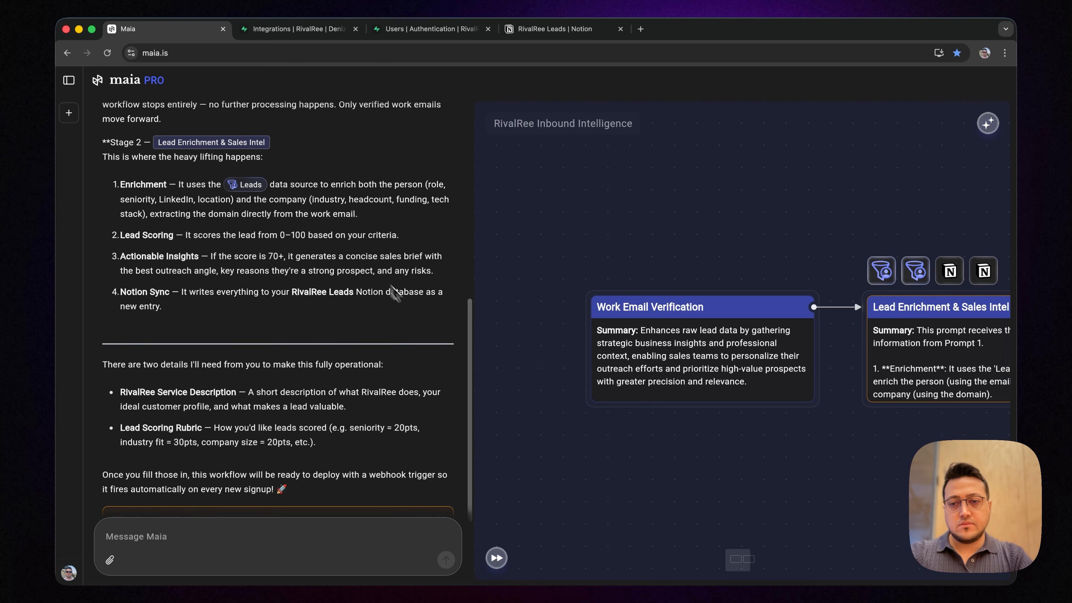
left_click(660, 298)
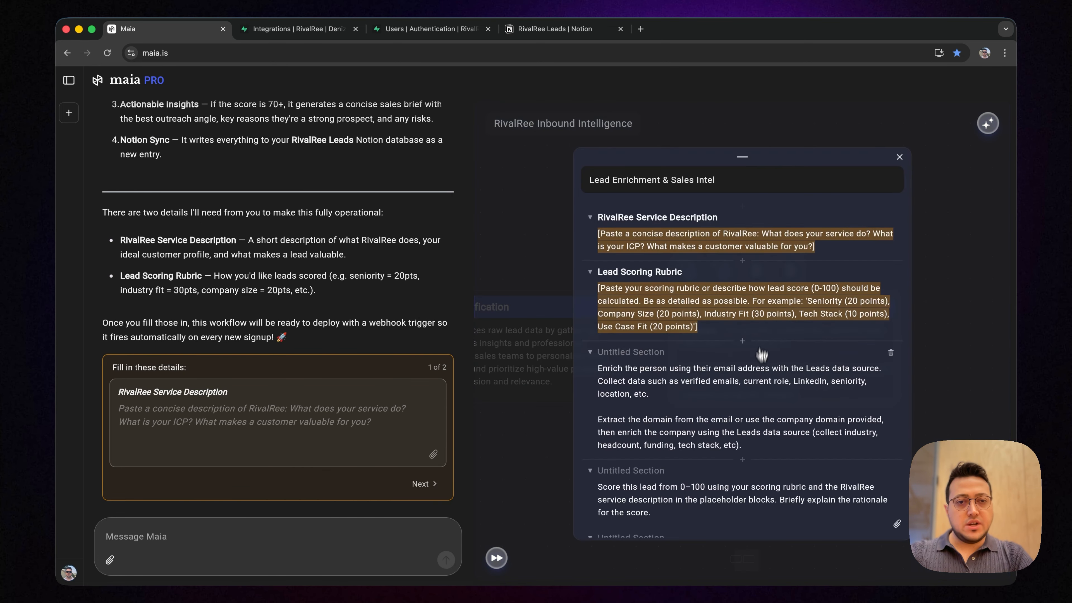
left_click(899, 158)
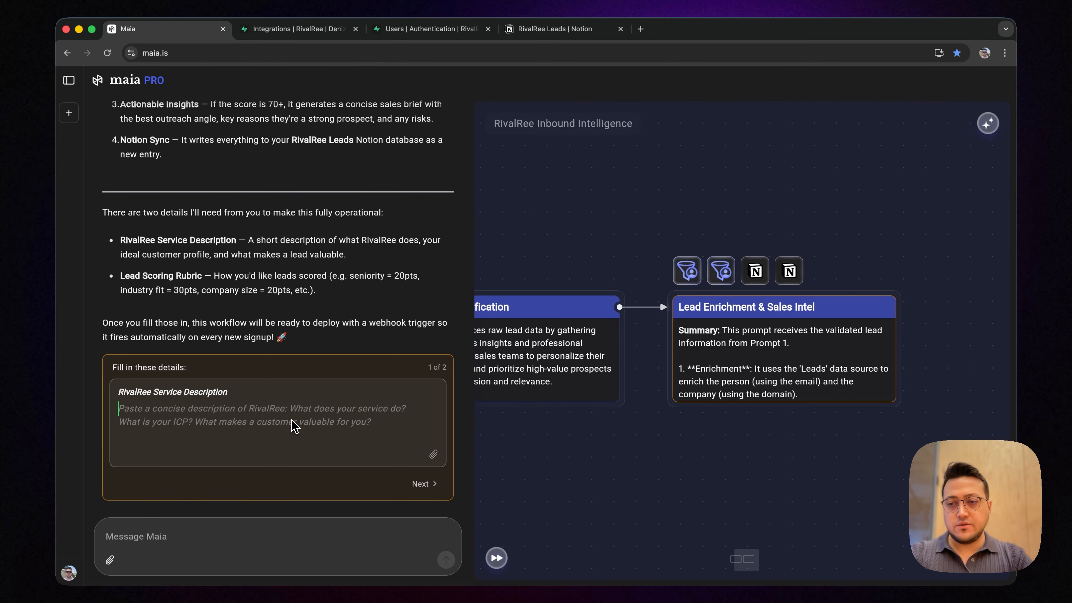
Fill in the RivalRee Service Description with the prepared company text and proceed to the second detail
type("RivalRee is a forward-thinking market intelligence company dedicated to helping businesses stay one step ahead of the competition. By combining advanced data analytics, real-time monitoring, and strategic insights, RivalRee empowers organizations to understand competitor behavior, identify emerging trends, and make smarter, faster decisions. Whether it’s tracking market shifts or uncovering hidden opportunities, RivalRee turns complex data into clear, actionable intelligence that drives growth and competitive advantage.")
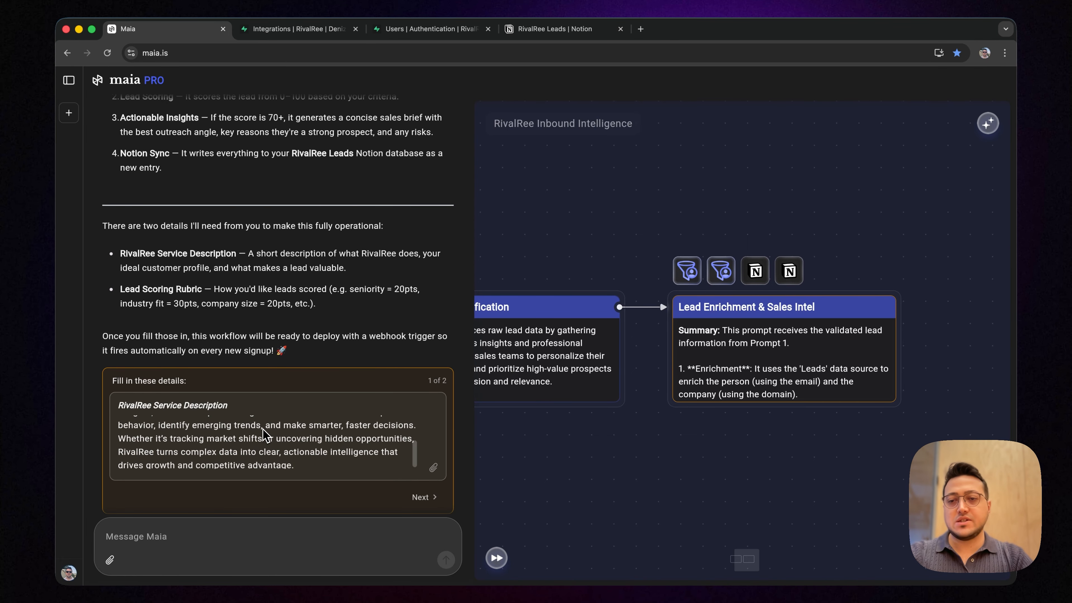
scroll(265, 432, "up", 5)
scroll(325, 342, "down", 2)
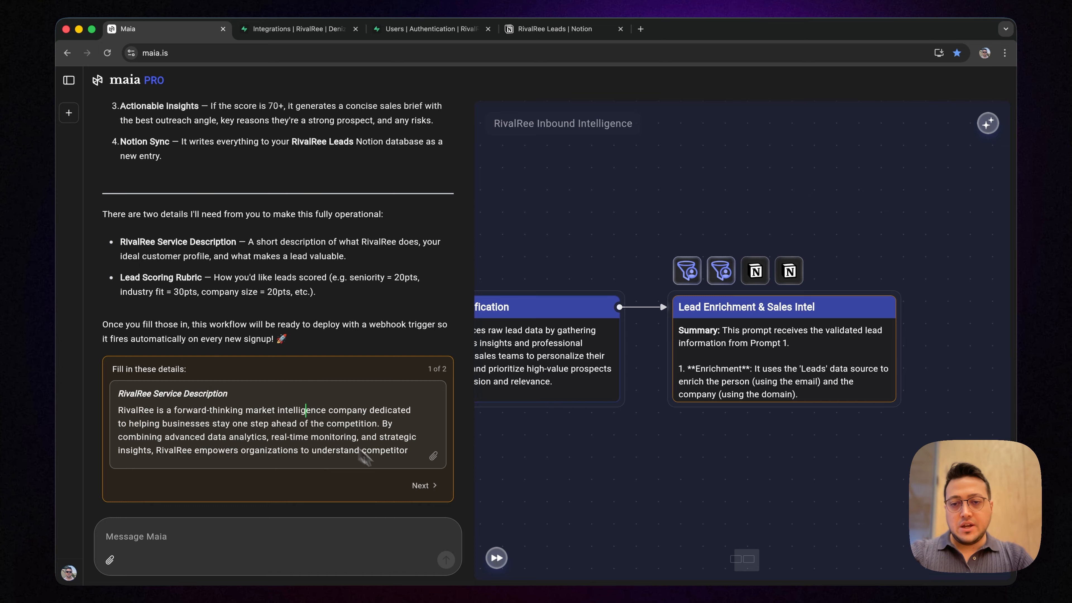
left_click(427, 487)
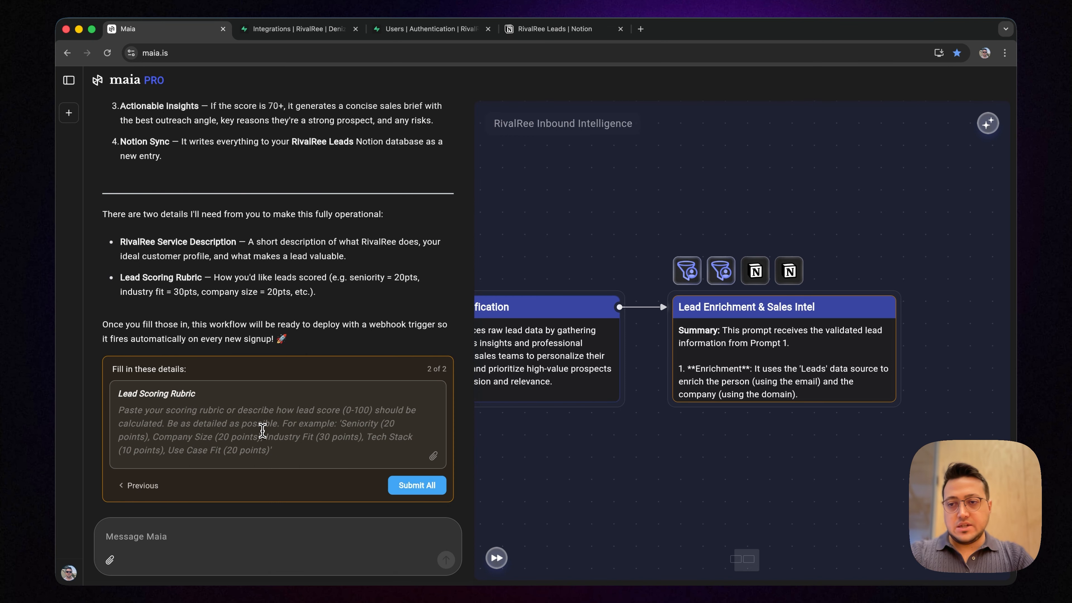
Fill in the Lead Scoring Rubric with the prepared point-based scoring criteria
scroll(259, 428, "down", 1)
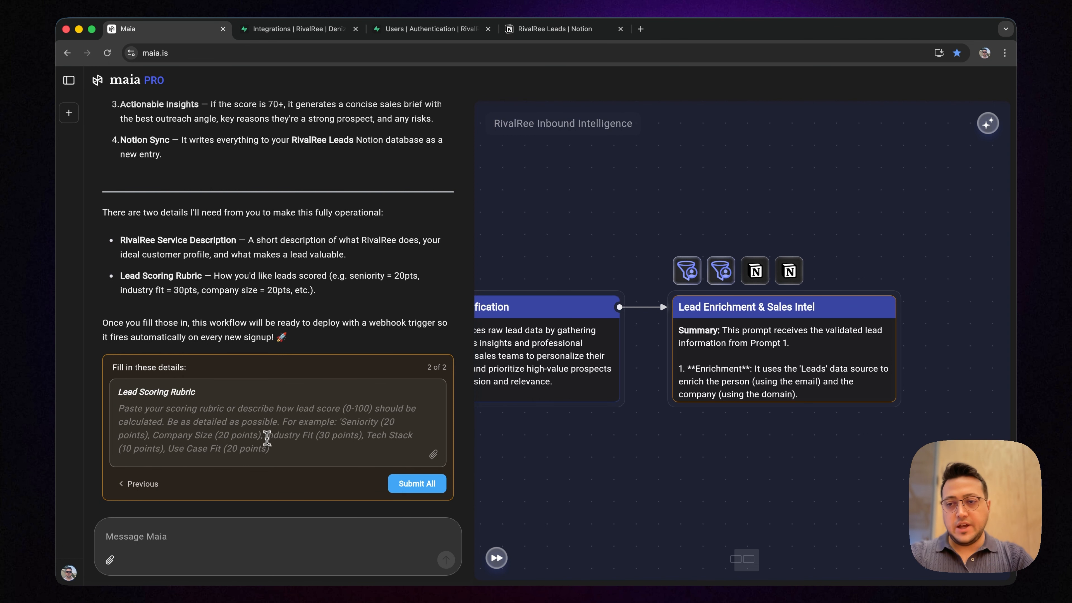
left_click(265, 431)
key("cmd+v")
scroll(281, 435, "up", 2)
scroll(281, 435, "up", 5)
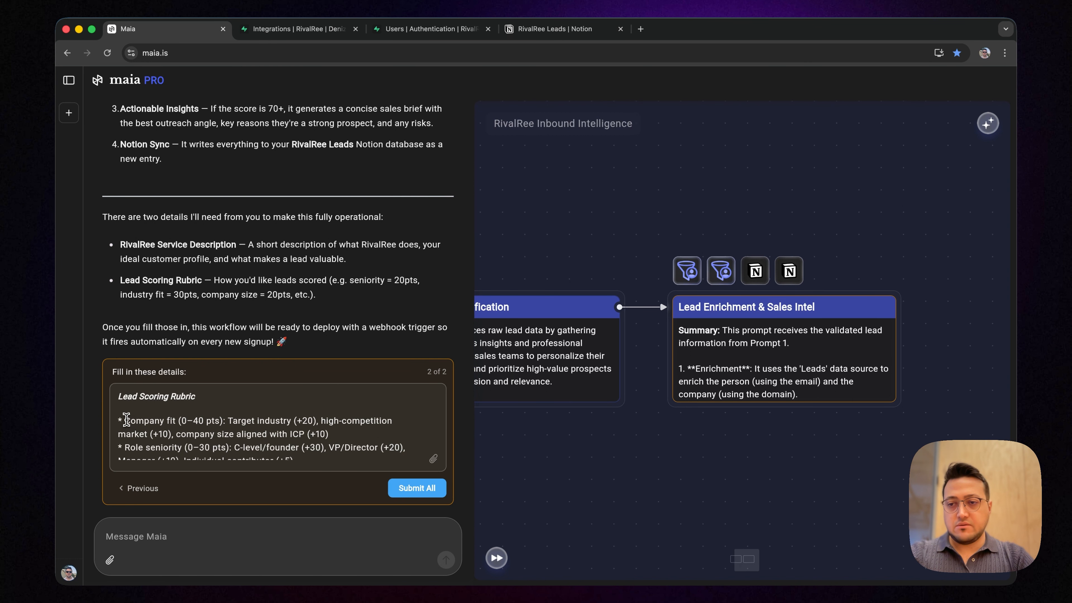
Check the rubric's criteria from company fit and role seniority through company maturity and geography, and submit both workflow details
left_click_drag(126, 420, 171, 421)
left_click(167, 420)
scroll(167, 419, "down", 1)
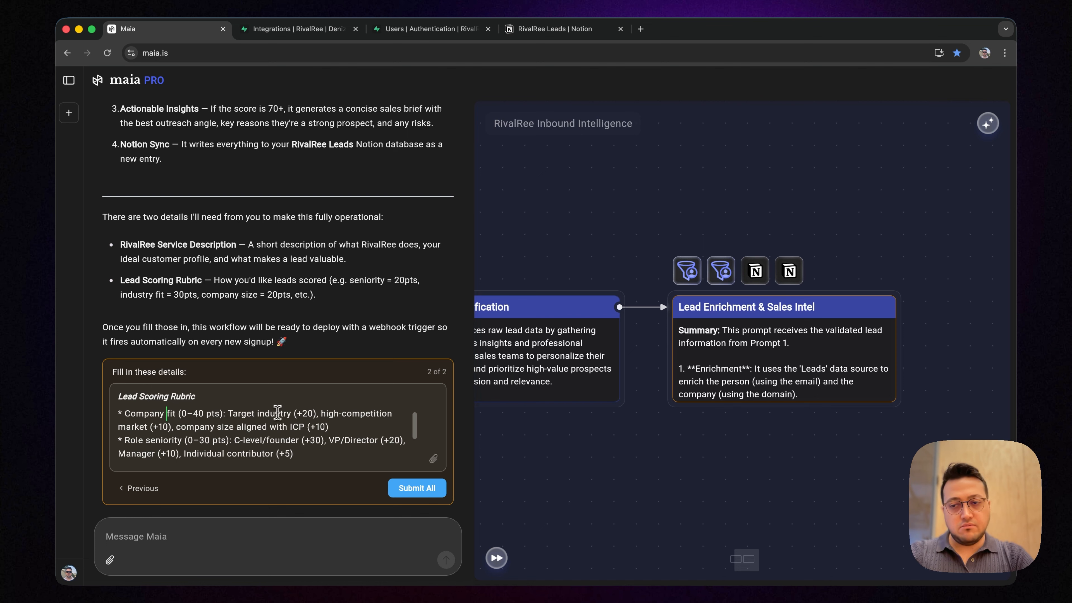
scroll(272, 414, "down", 2)
left_click_drag(125, 418, 183, 420)
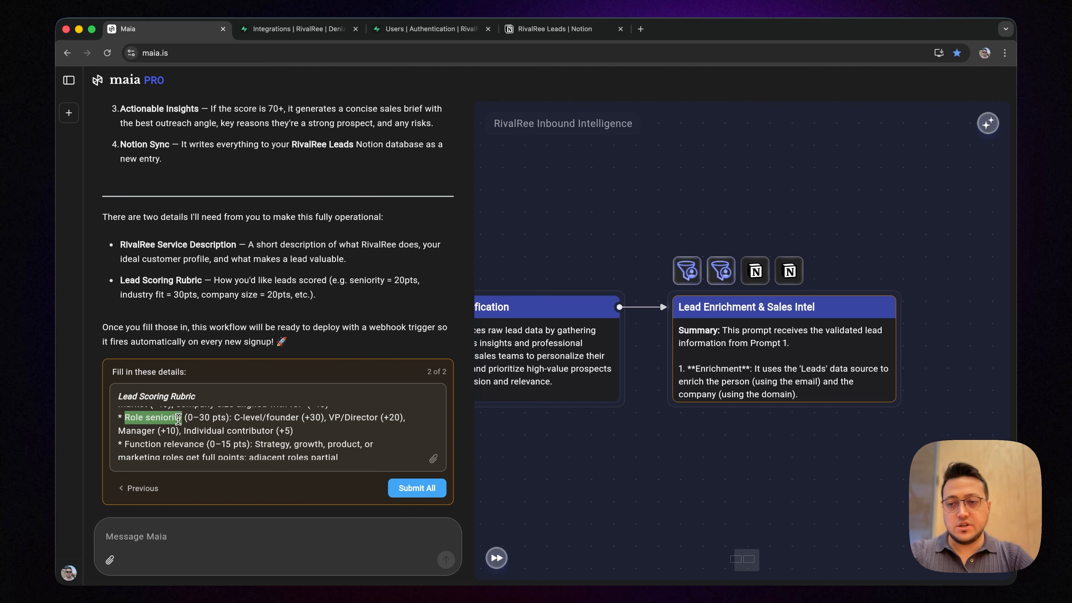
left_click(178, 420)
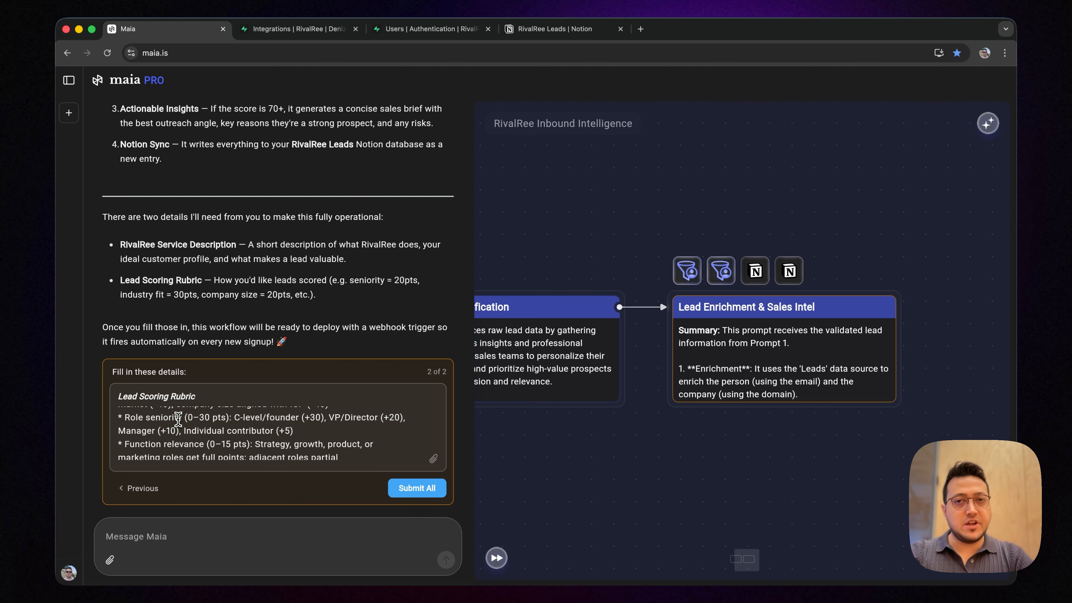
scroll(177, 419, "down", 5)
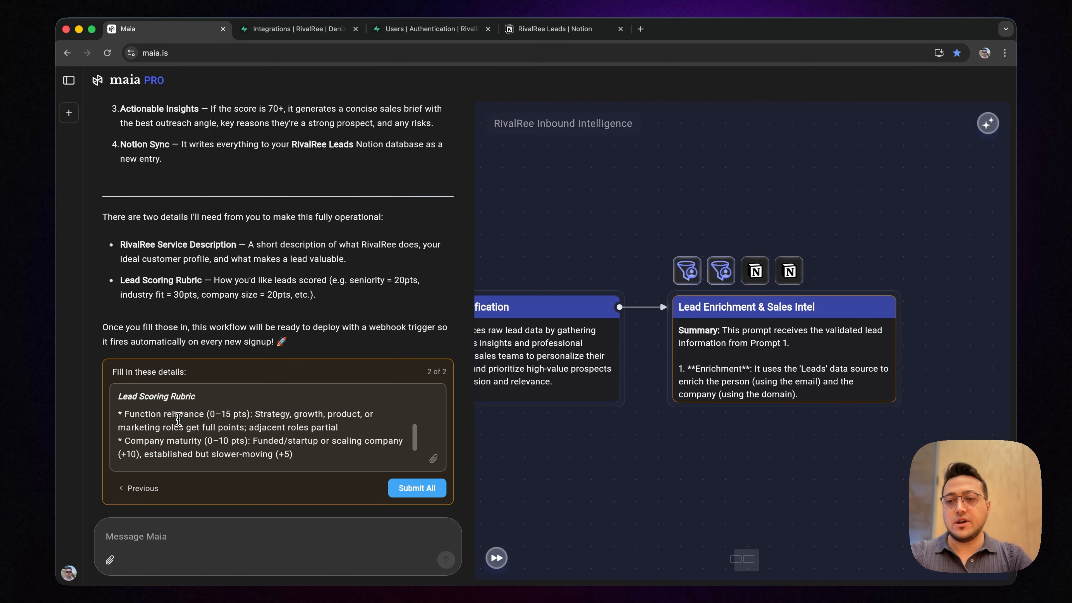
left_click_drag(184, 438, 173, 415)
left_click(175, 416)
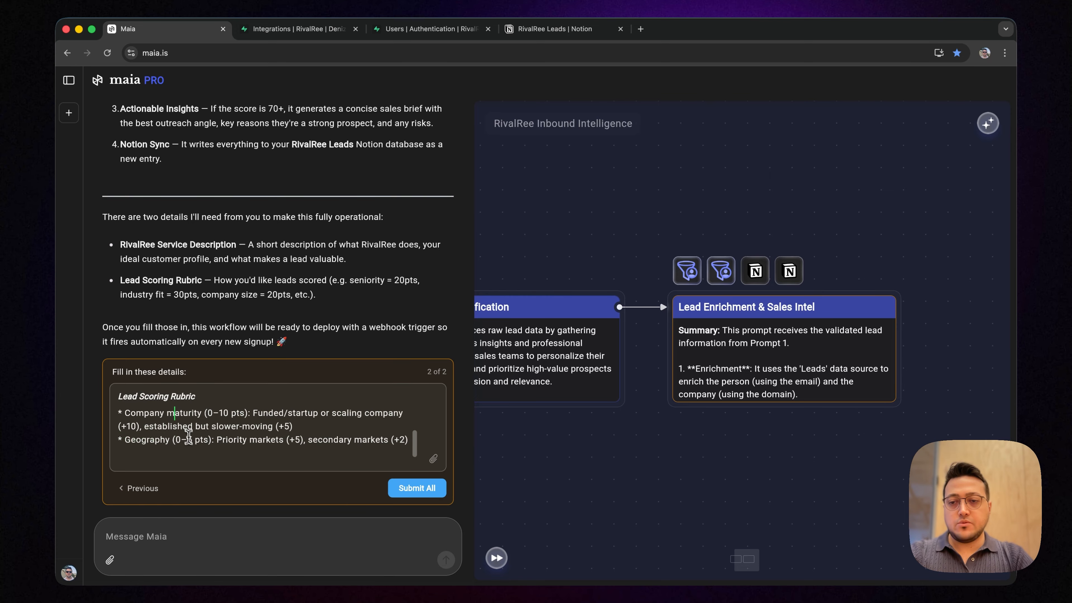
scroll(192, 442, "down", 1)
left_click(417, 483)
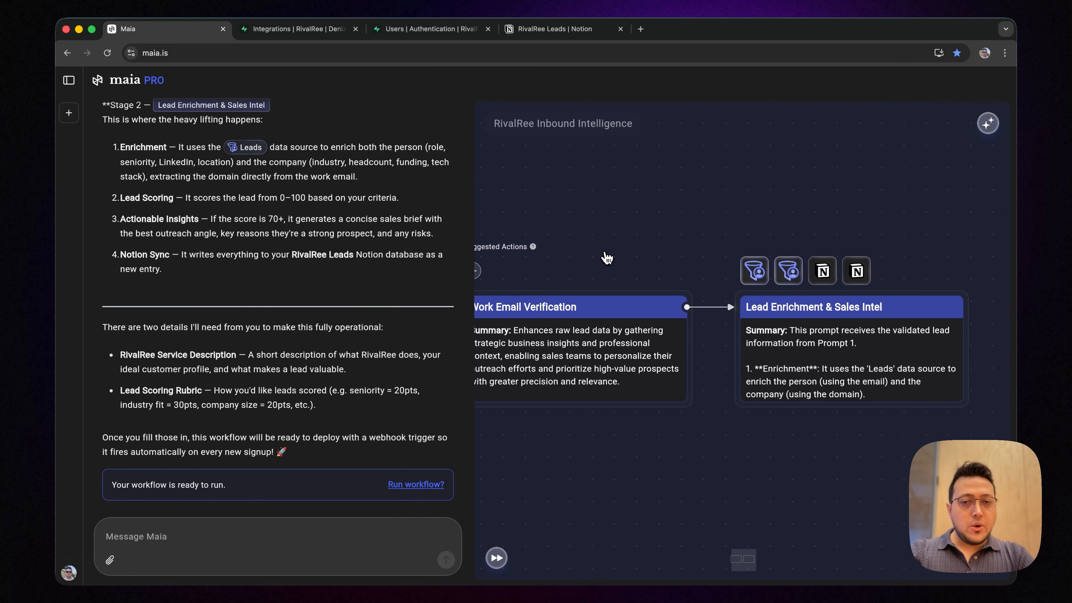
Deploy the RivalRee Inbound Intelligence workflow with a Webhook trigger, leaving the respond-with-data option off
left_click(987, 123)
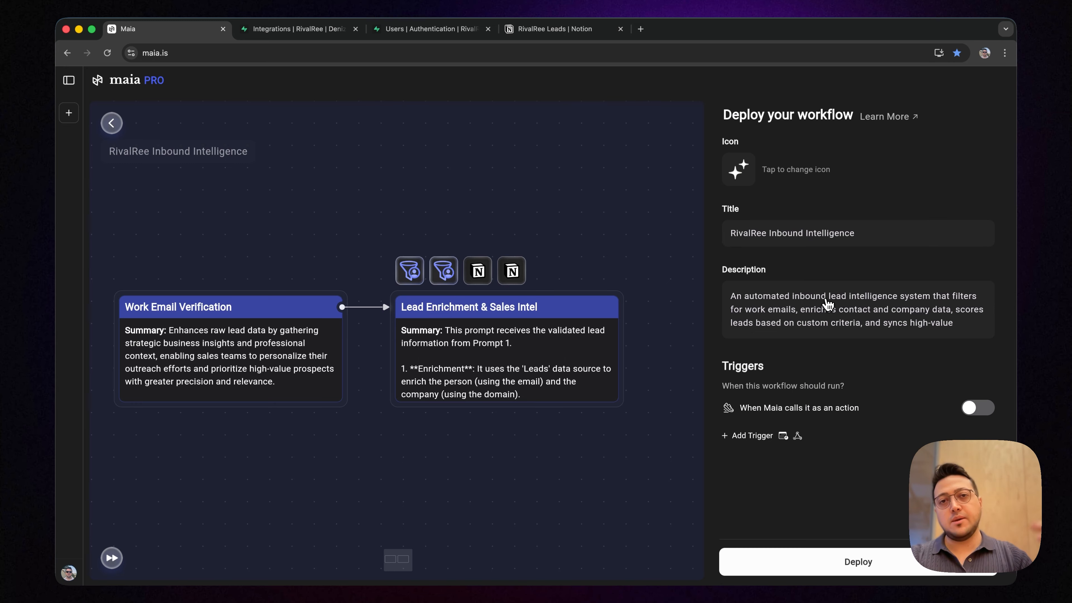
left_click(776, 436)
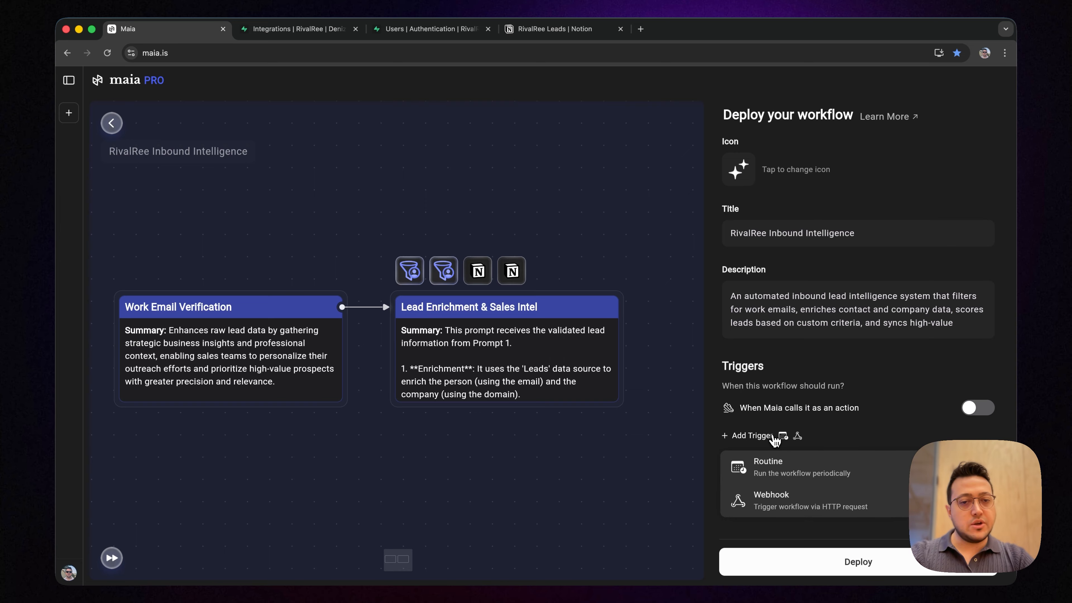
left_click(770, 502)
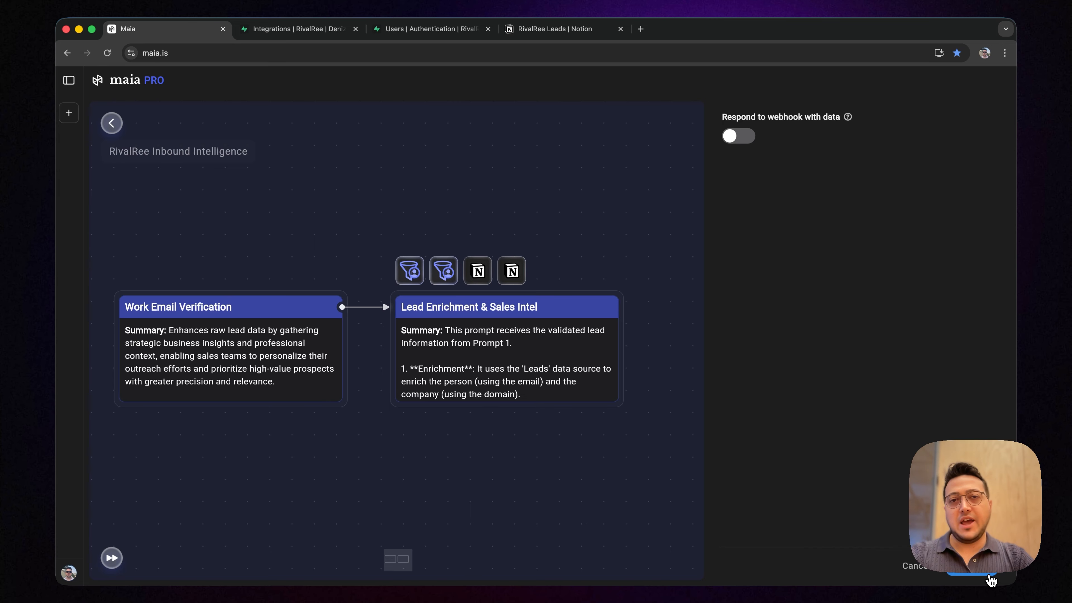
left_click(990, 580)
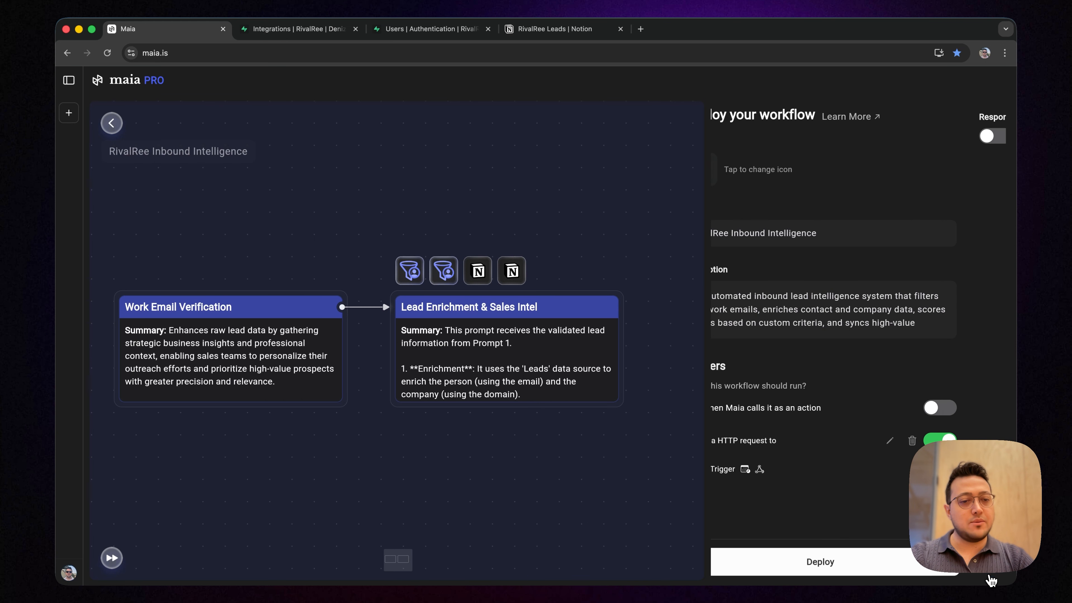
left_click(821, 578)
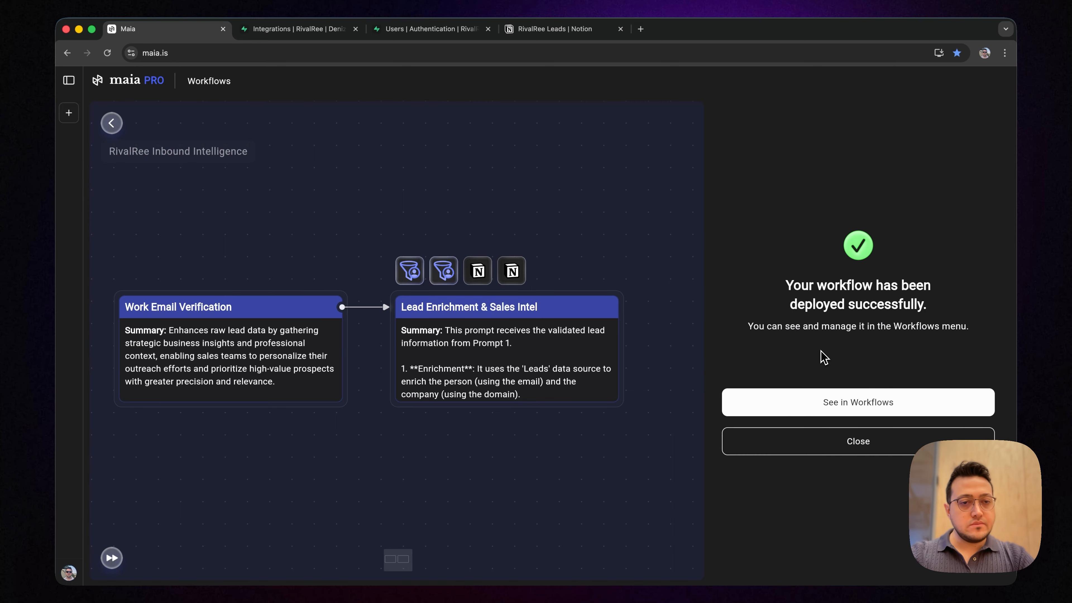
Open the deployed RivalRee Inbound Intelligence workflow and copy the link of its HTTP request trigger
left_click(744, 404)
left_click(440, 186)
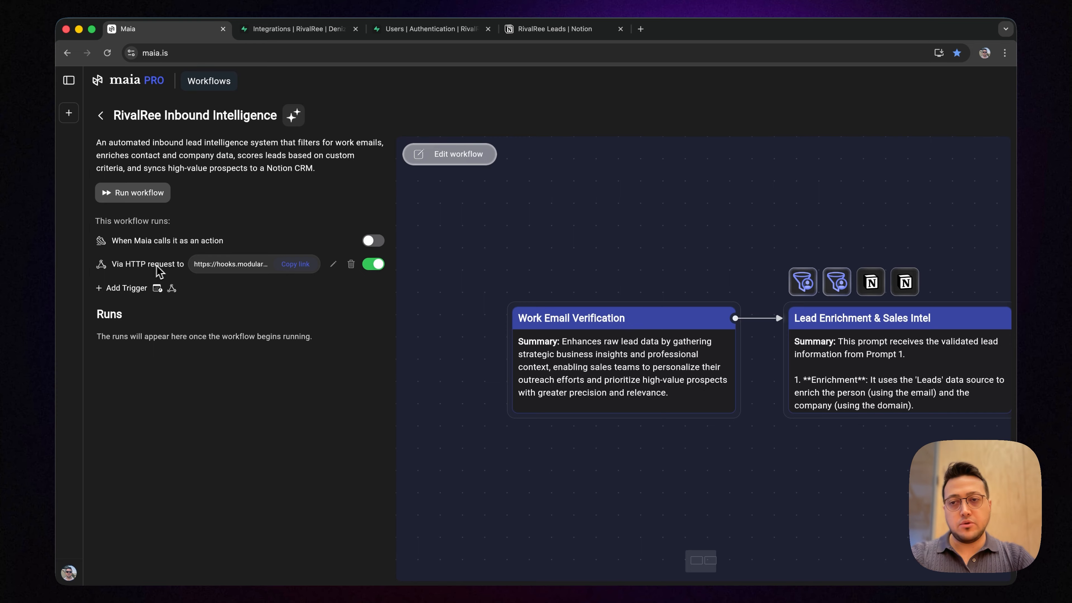
left_click(242, 270)
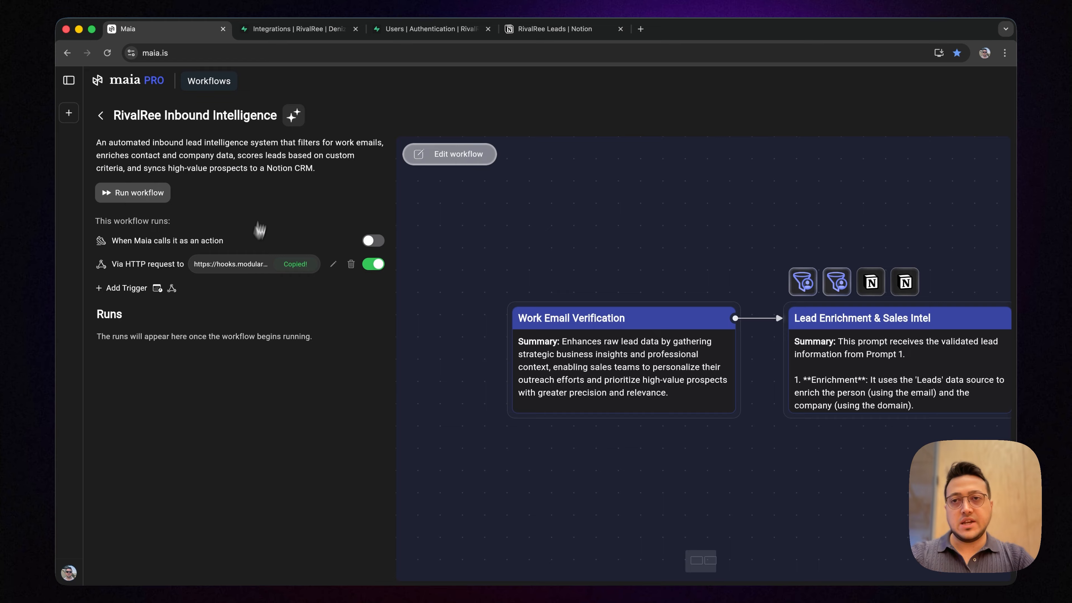
Switch to Supabase's Database Webhooks page and start a new webhook named inbound_intelligence
left_click(318, 35)
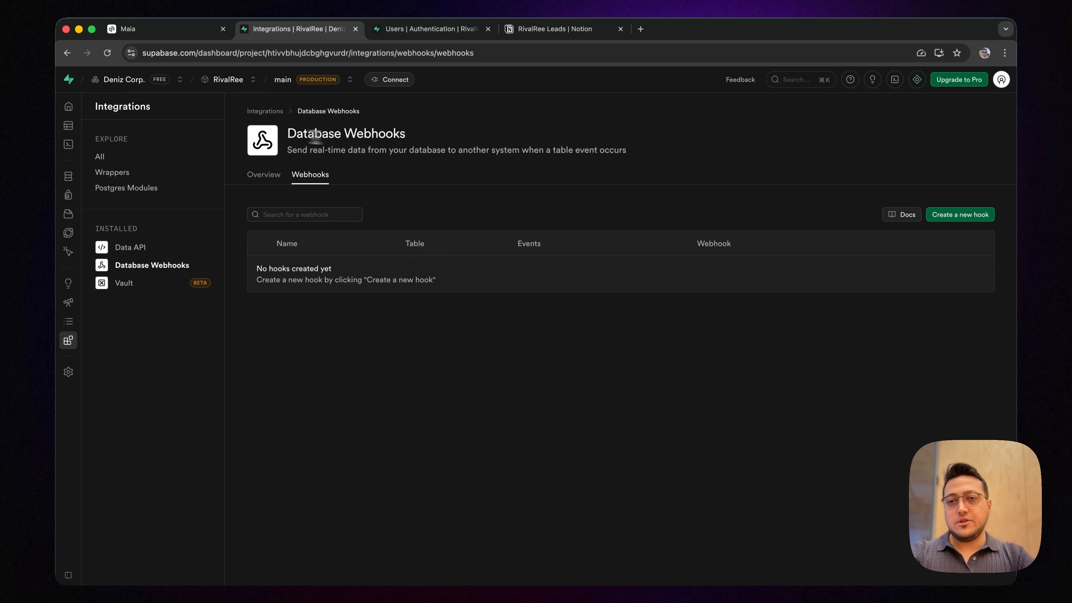
left_click_drag(310, 134, 438, 136)
left_click(439, 136)
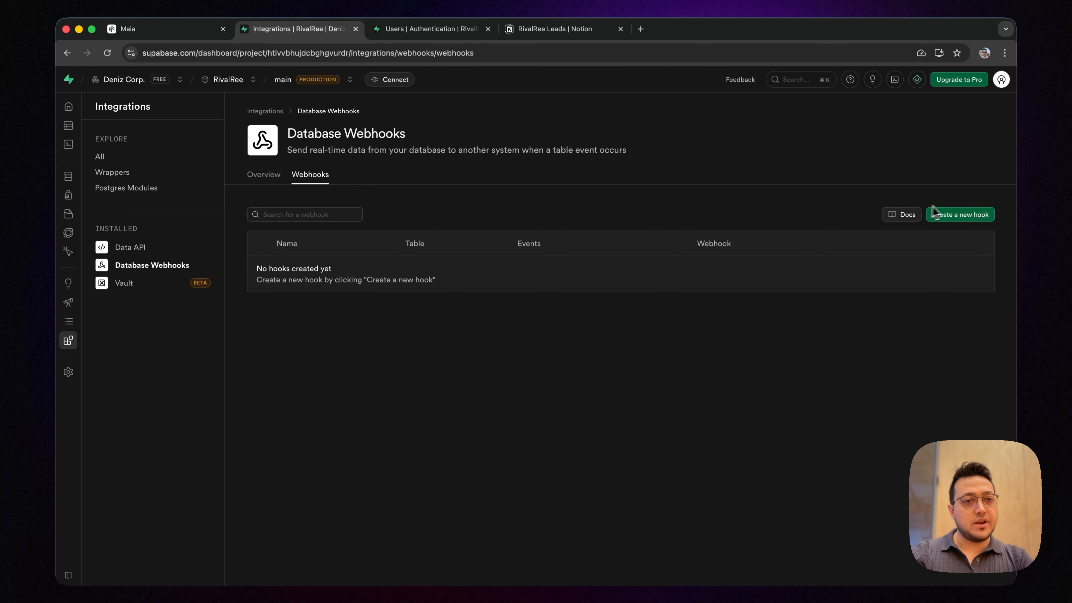
left_click(952, 216)
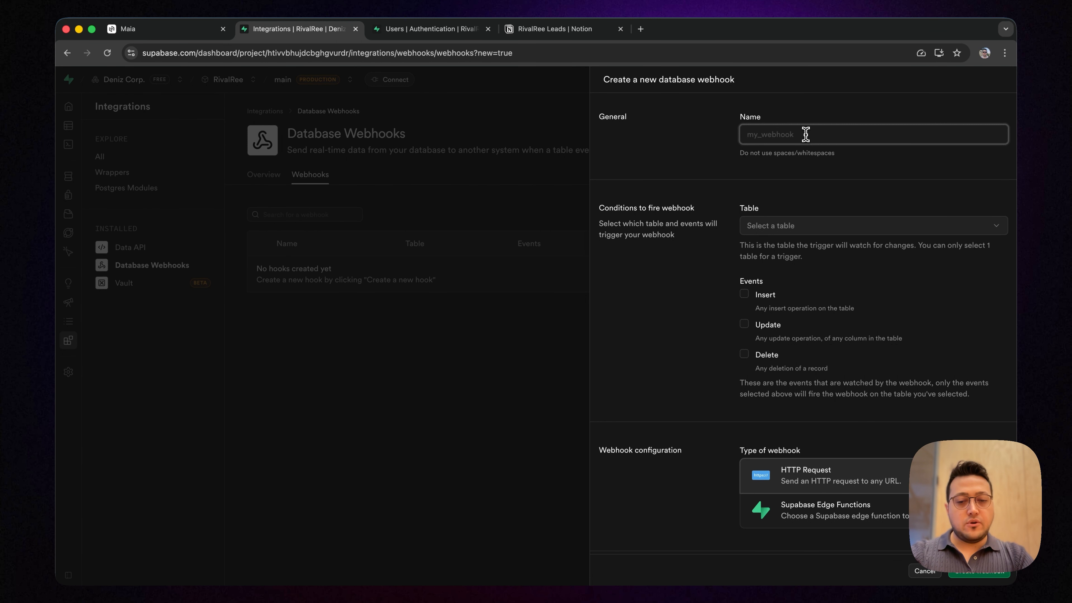
type("inbound_intelligence")
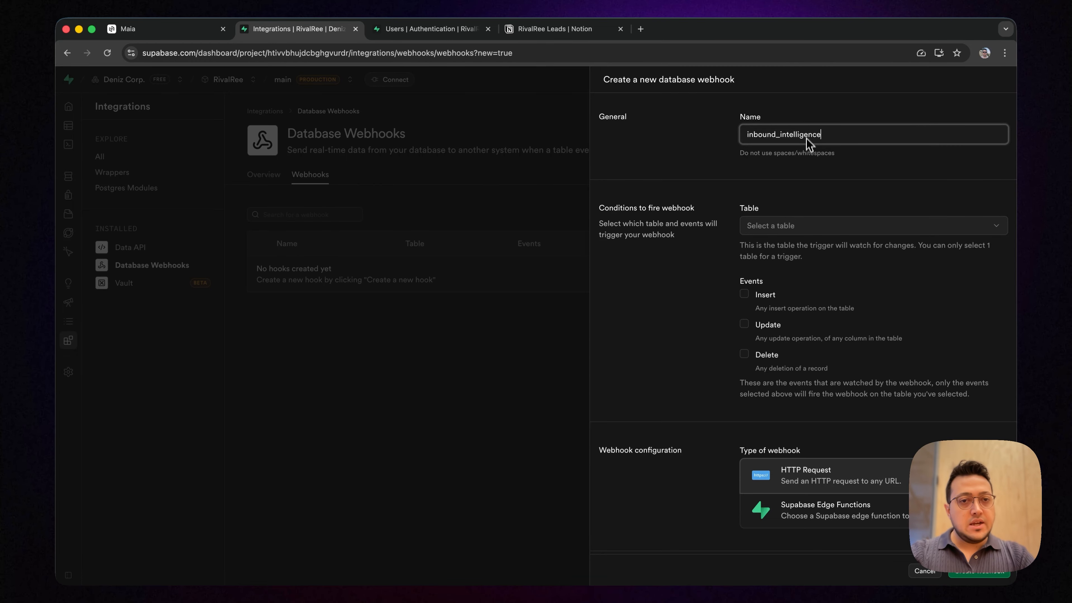
Set the webhook to watch the auth users table and fire on Insert events
left_click(807, 226)
scroll(800, 291, "down", 2)
scroll(800, 292, "down", 4)
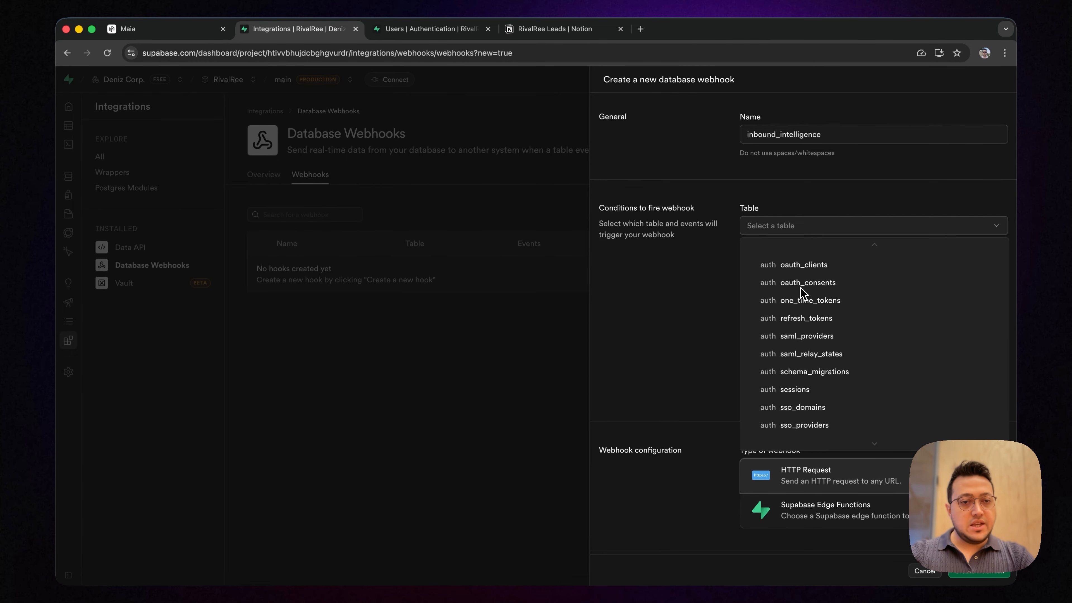
left_click(803, 391)
scroll(696, 270, "down", 1)
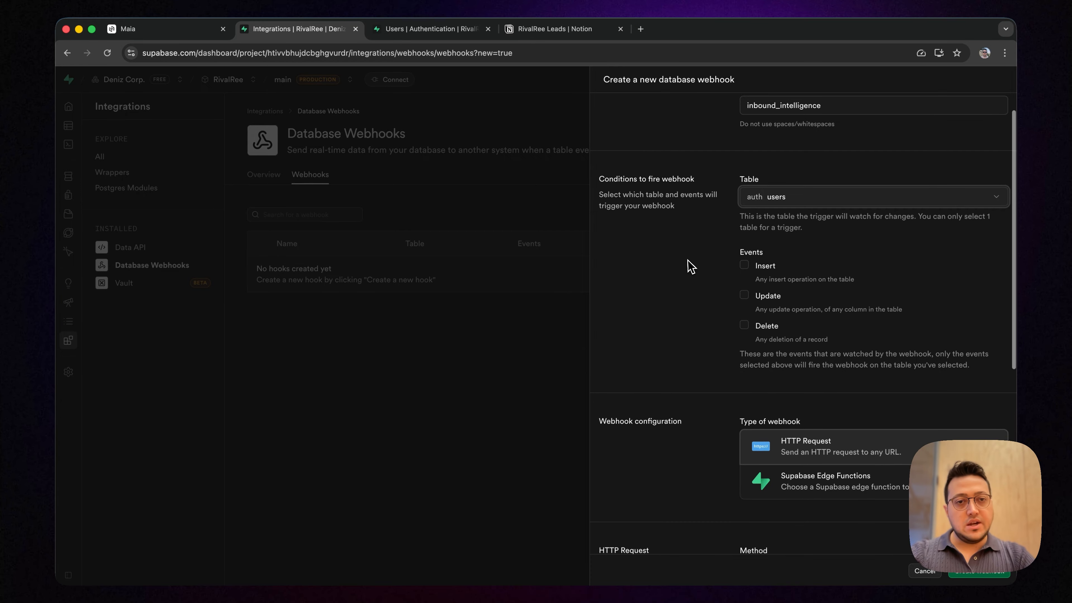
left_click(744, 265)
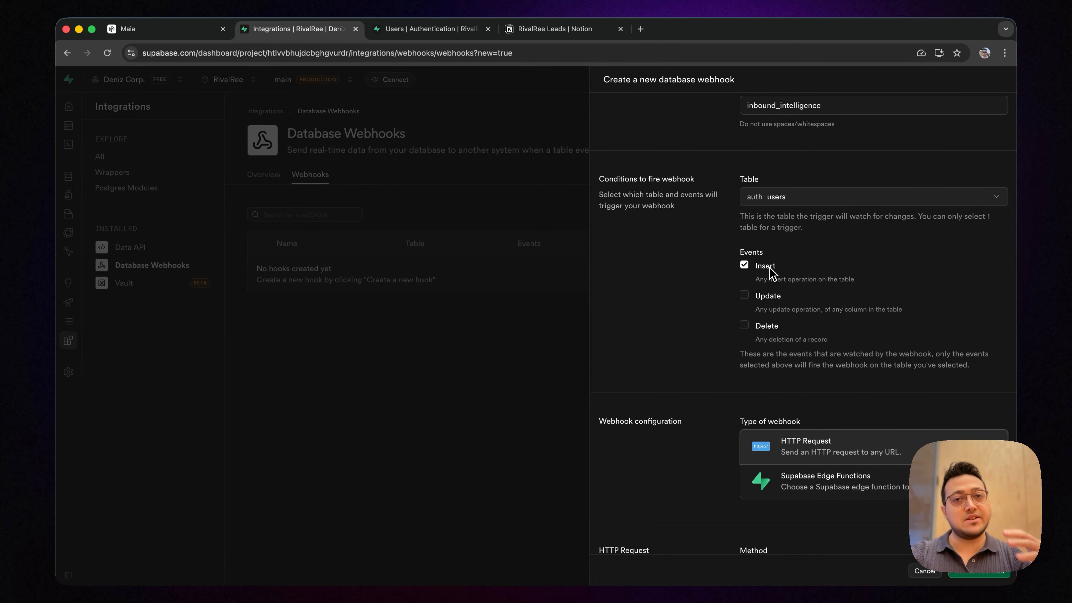
Enter the copied workflow link as the POST request URL and create the webhook
scroll(771, 272, "down", 6)
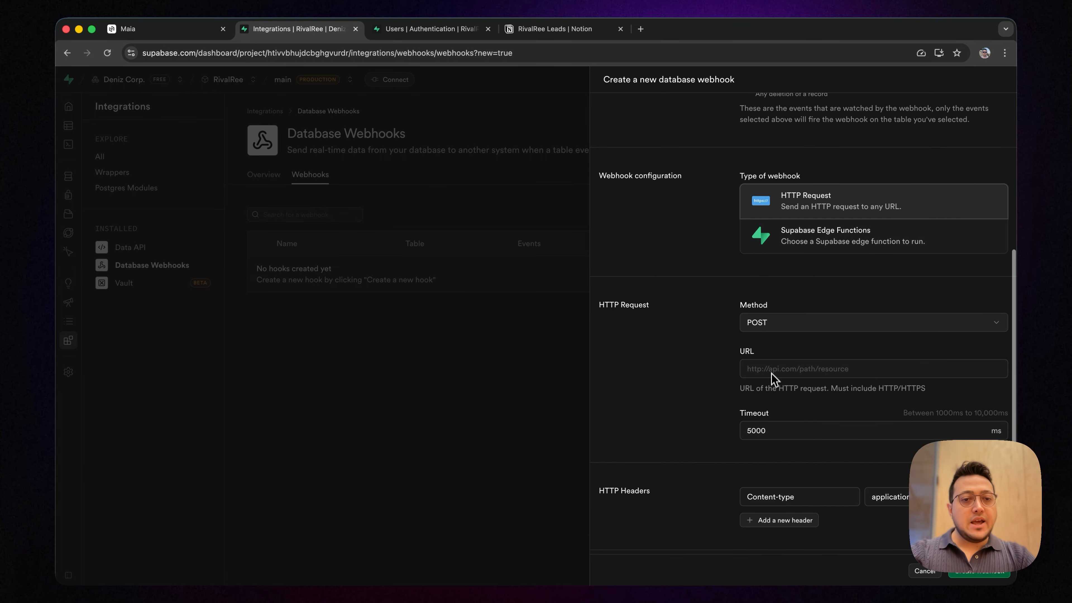
left_click(772, 373)
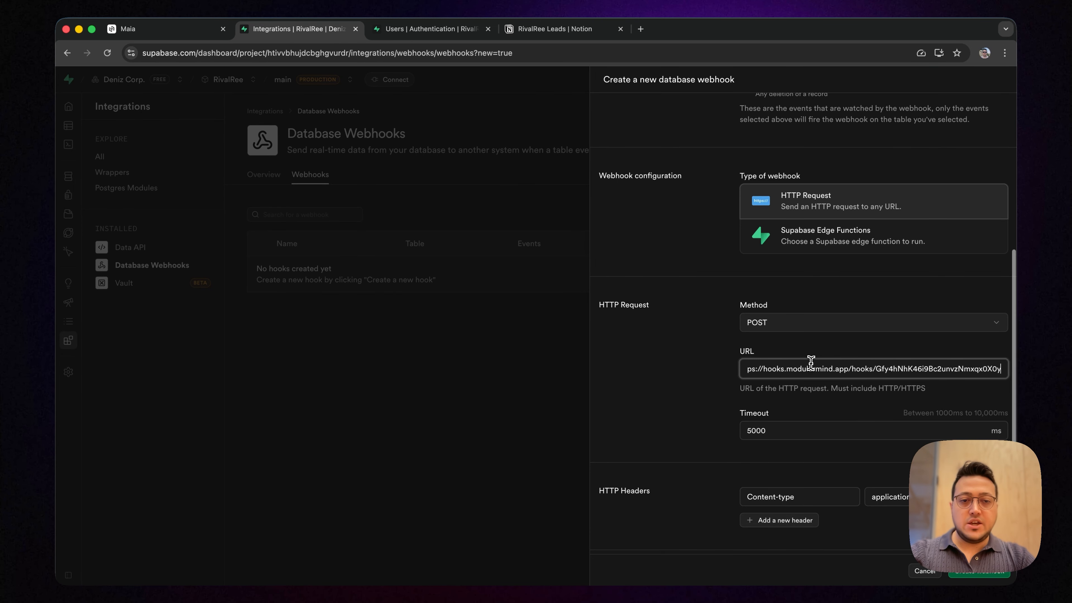
scroll(811, 363, "down", 3)
left_click(987, 574)
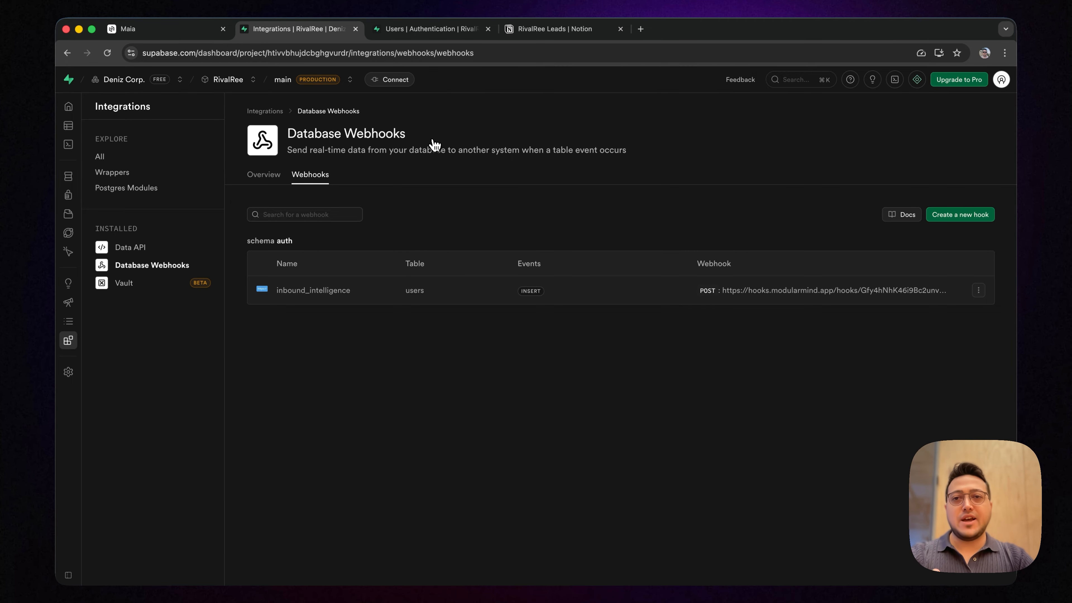
On Supabase's authentication Users page, create an auto-confirmed user with the test e-mail address and a password, without saving the password in the browser
left_click(413, 29)
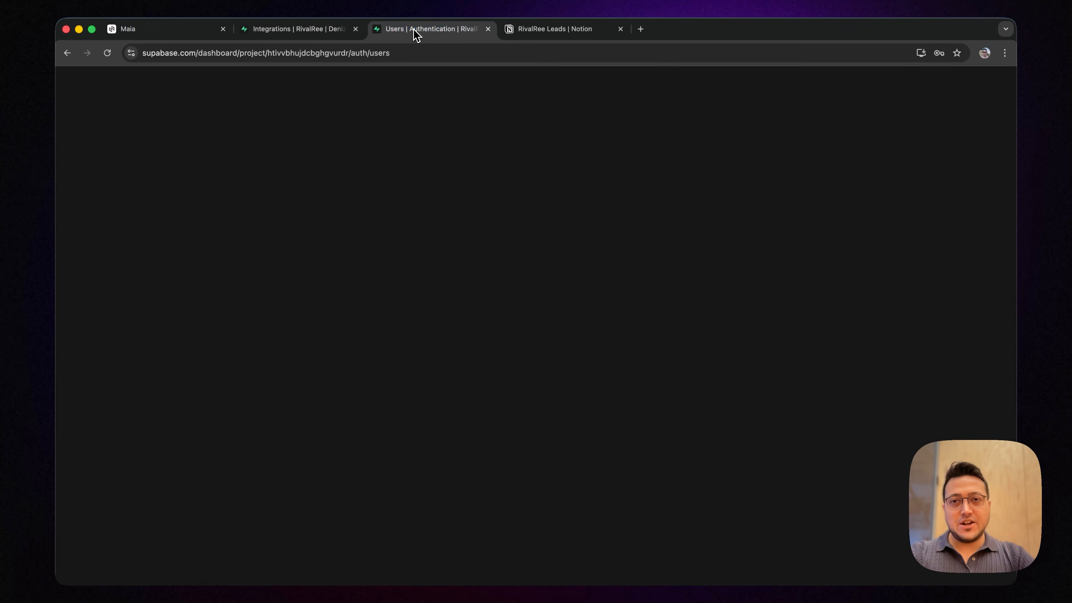
left_click(972, 133)
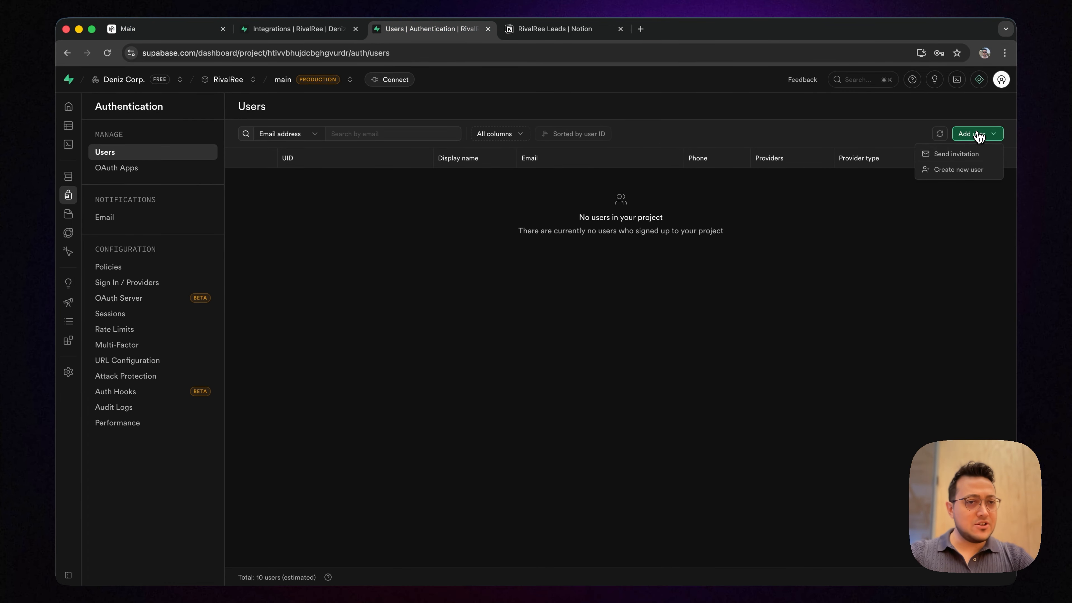
left_click(963, 172)
left_click(515, 286)
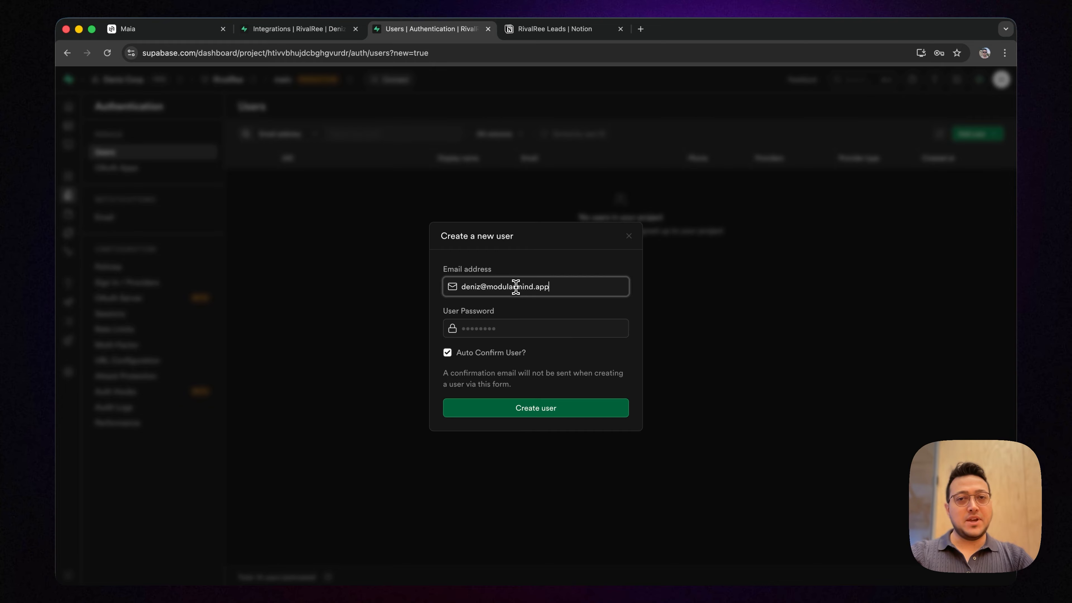
left_click(513, 326)
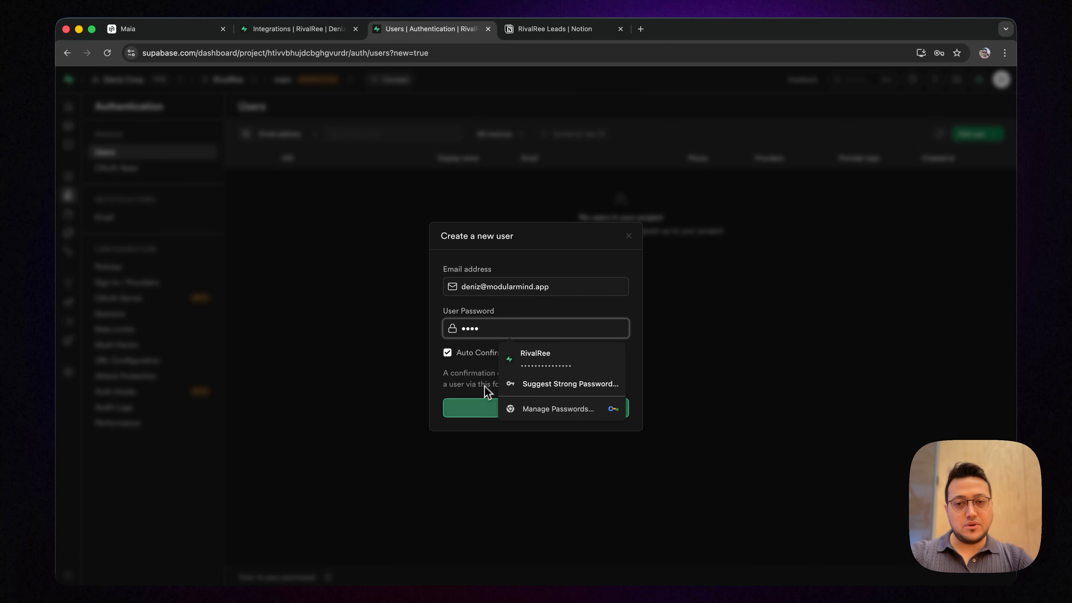
left_click(496, 397)
left_click(510, 409)
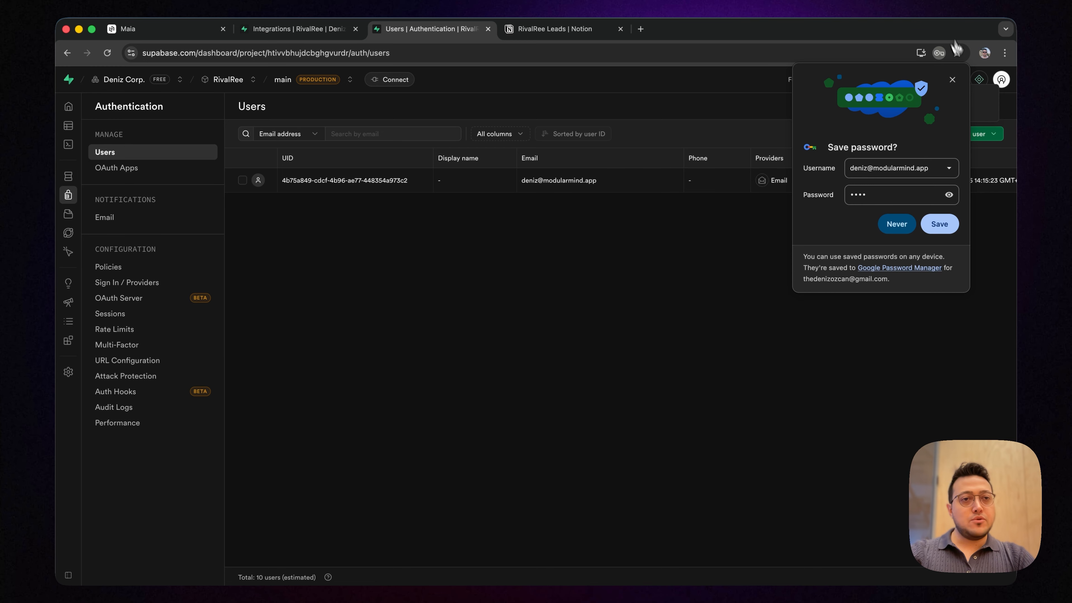
left_click(952, 79)
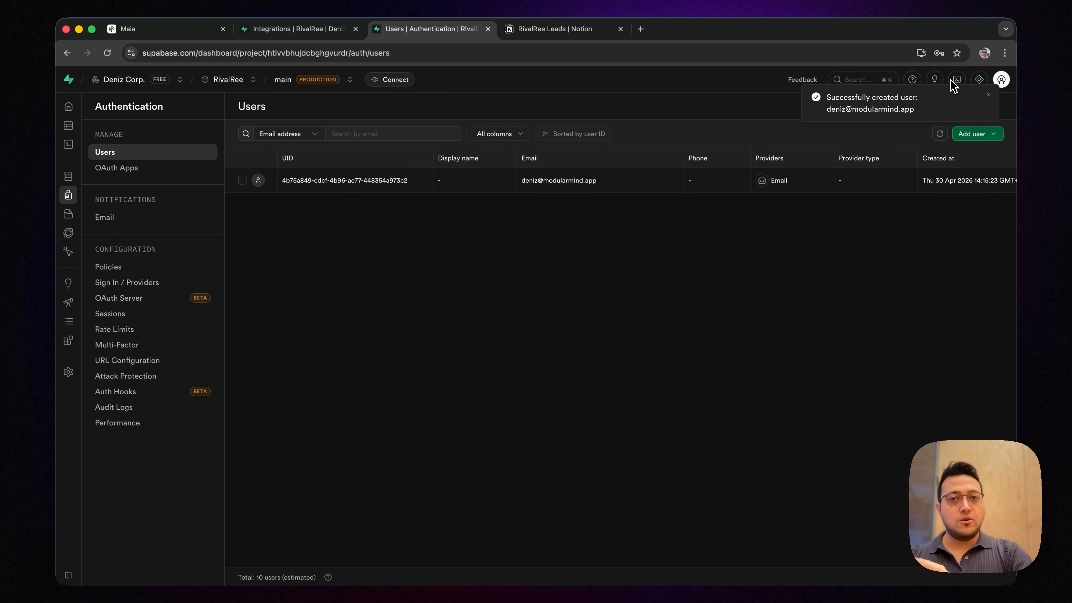
Switch to Maia, open the running workflow run, and check the output of its Work Email Verification stage
left_click(180, 29)
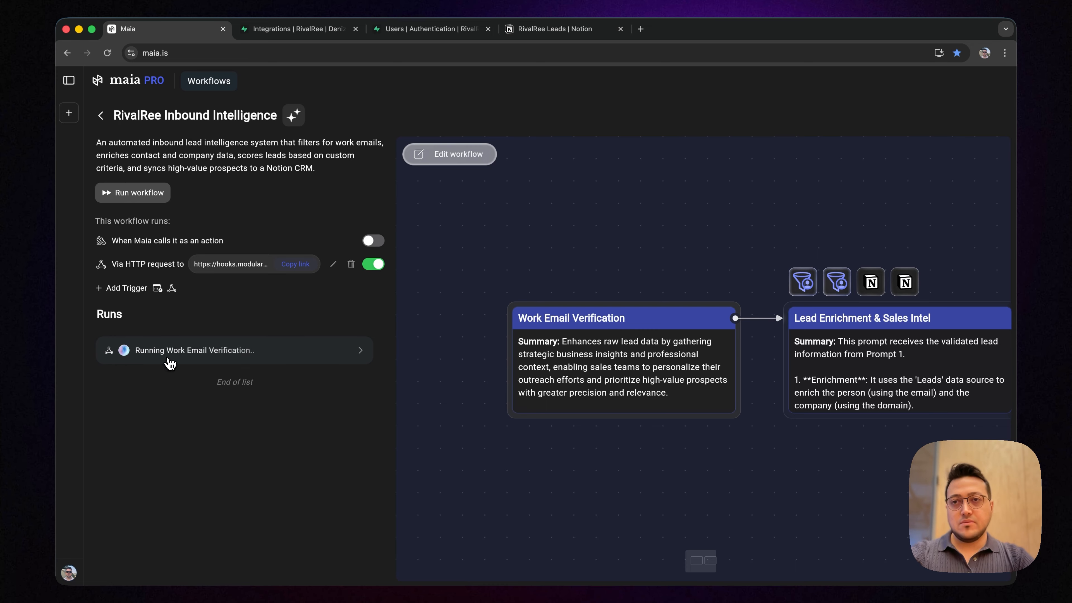
left_click(170, 361)
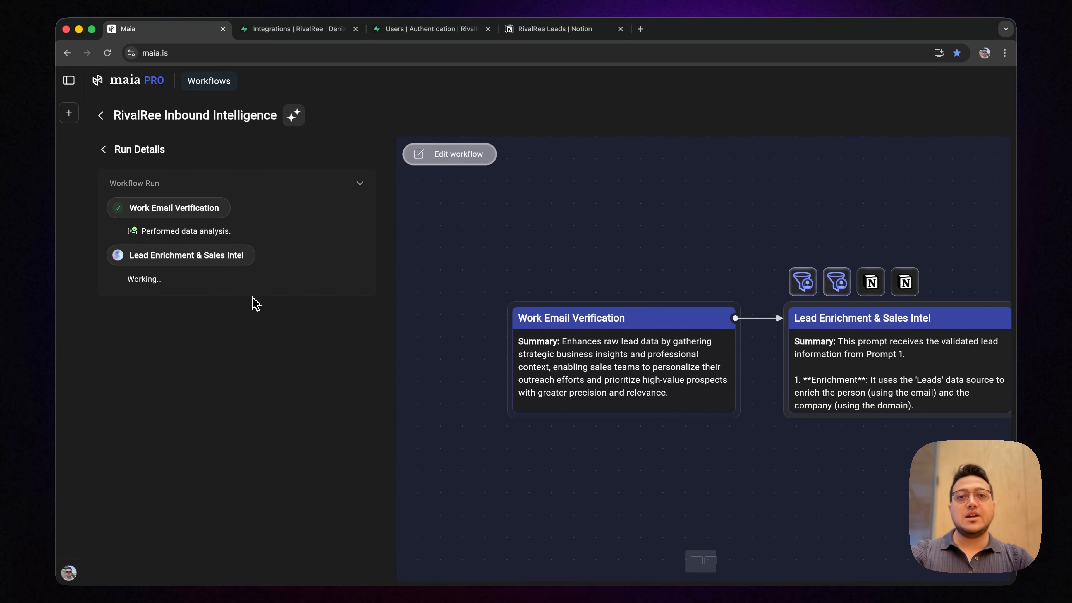
left_click(208, 208)
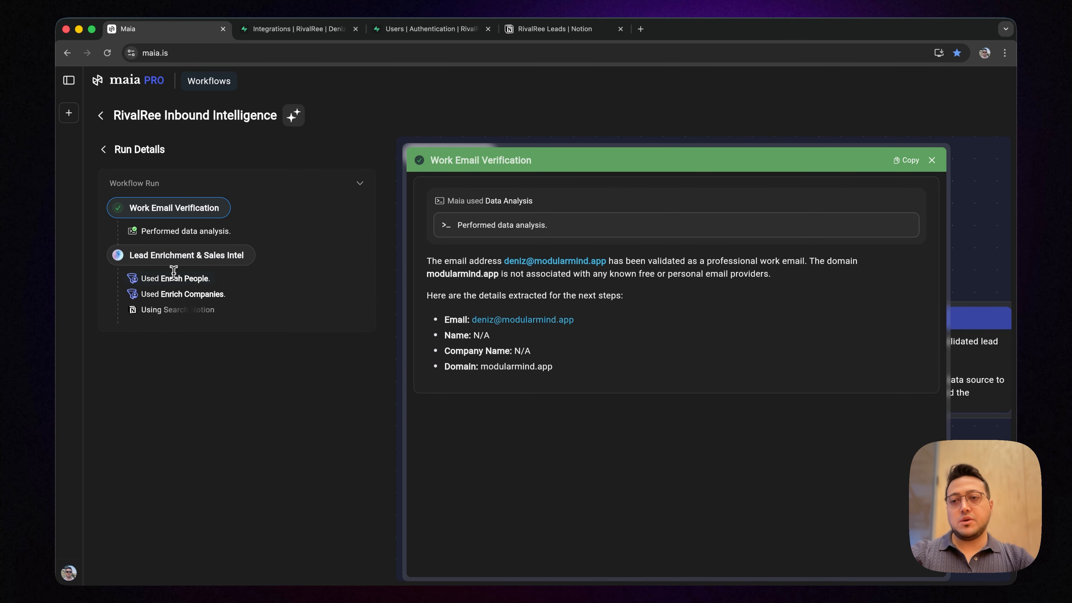
left_click(932, 160)
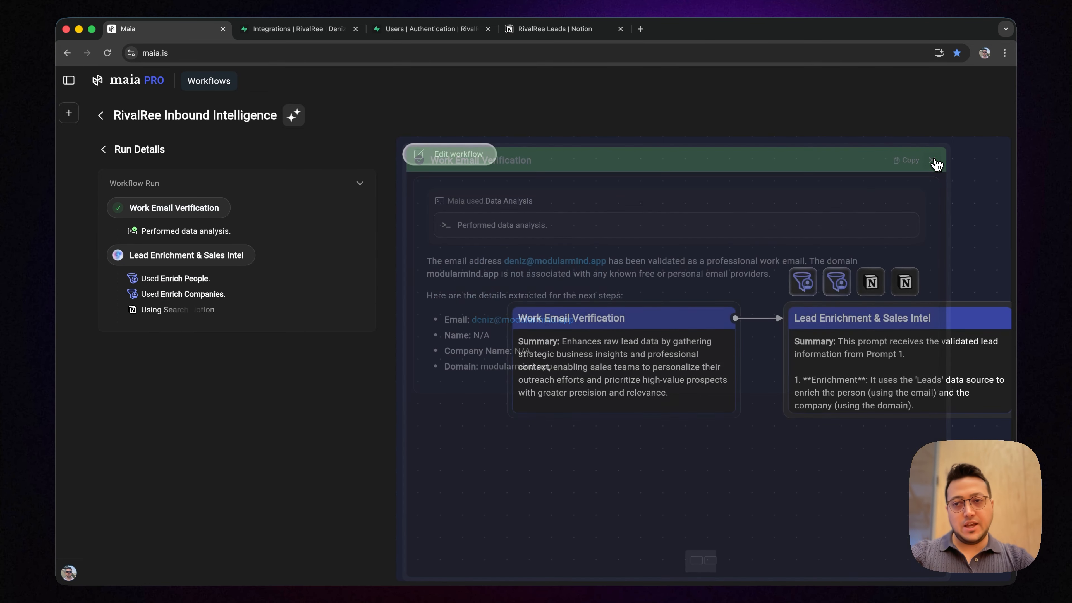
Inspect the person and company matches returned by the Lead Enrichment & Sales Intel stage
left_click(230, 253)
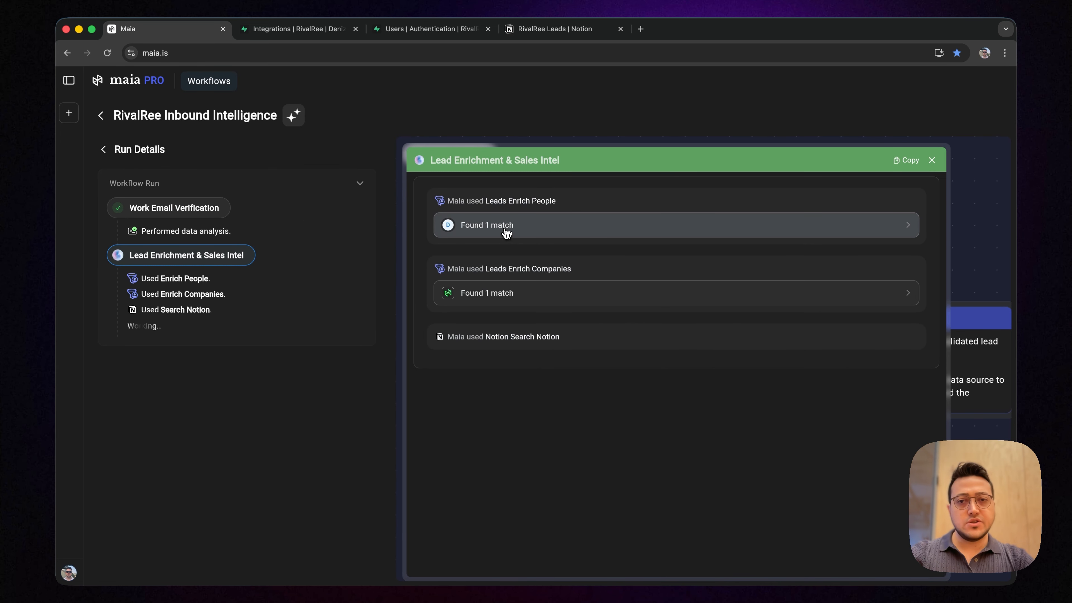
left_click(507, 230)
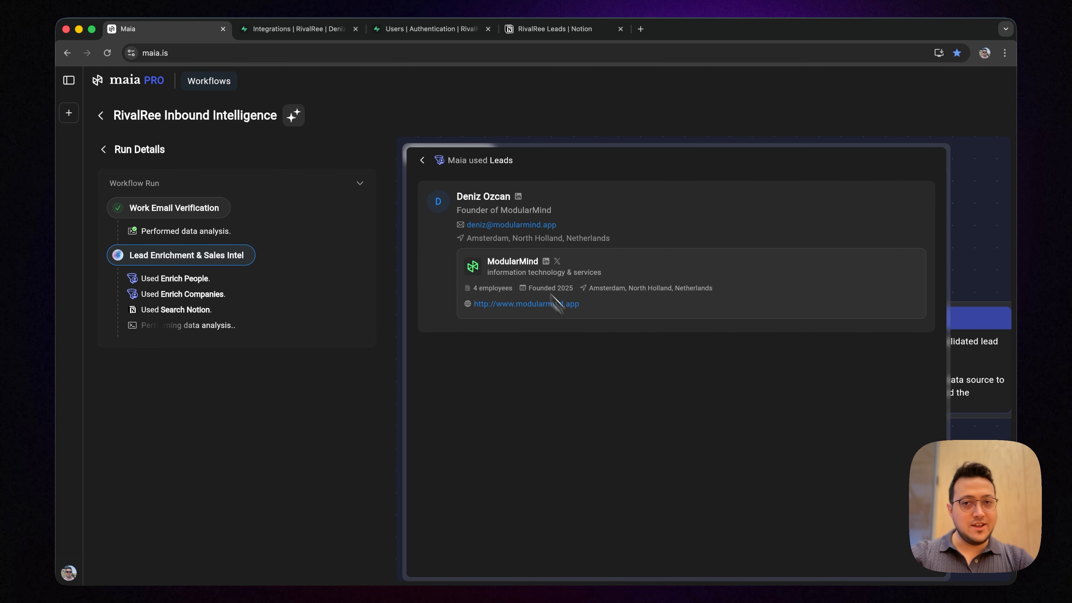
left_click(422, 160)
left_click(534, 292)
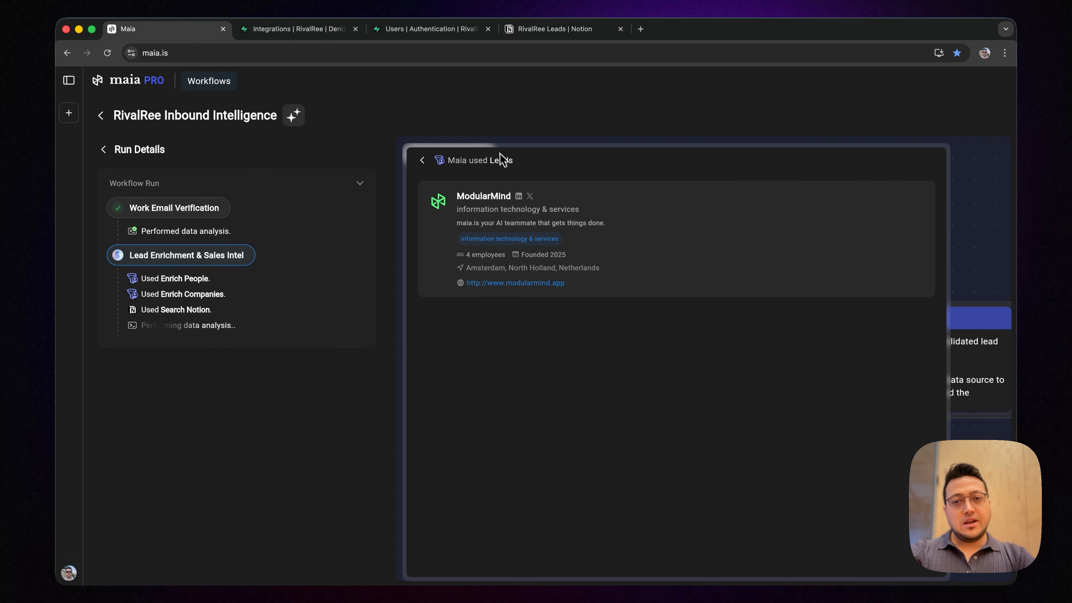
left_click(422, 161)
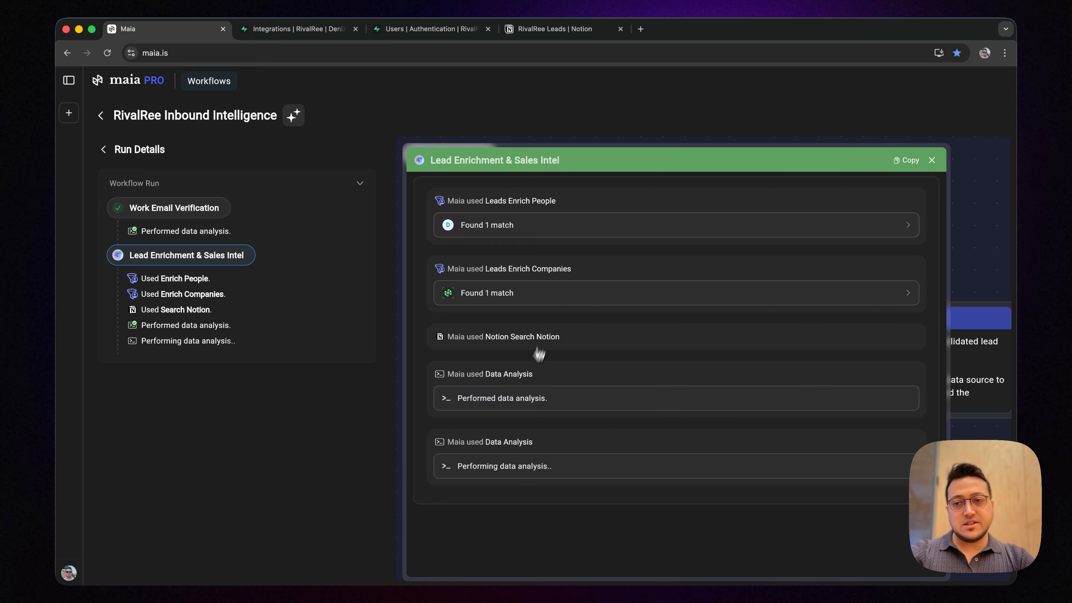
Review the lead score and rationale in the first two data analysis results of the Lead Enrichment & Sales Intel stage
left_click(522, 403)
scroll(618, 317, "down", 4)
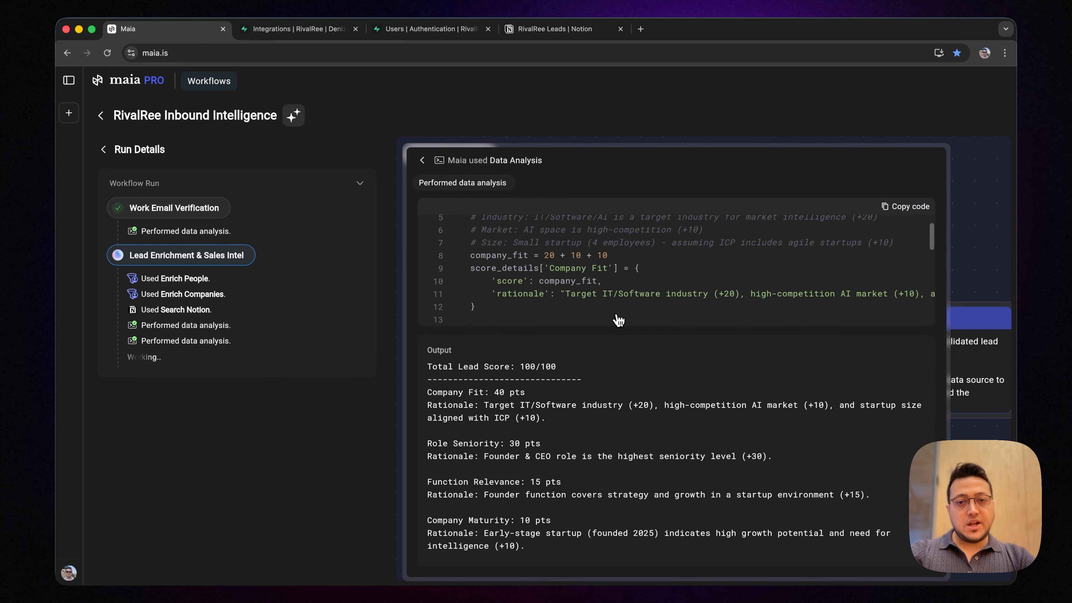
scroll(618, 319, "down", 2)
scroll(608, 409, "down", 2)
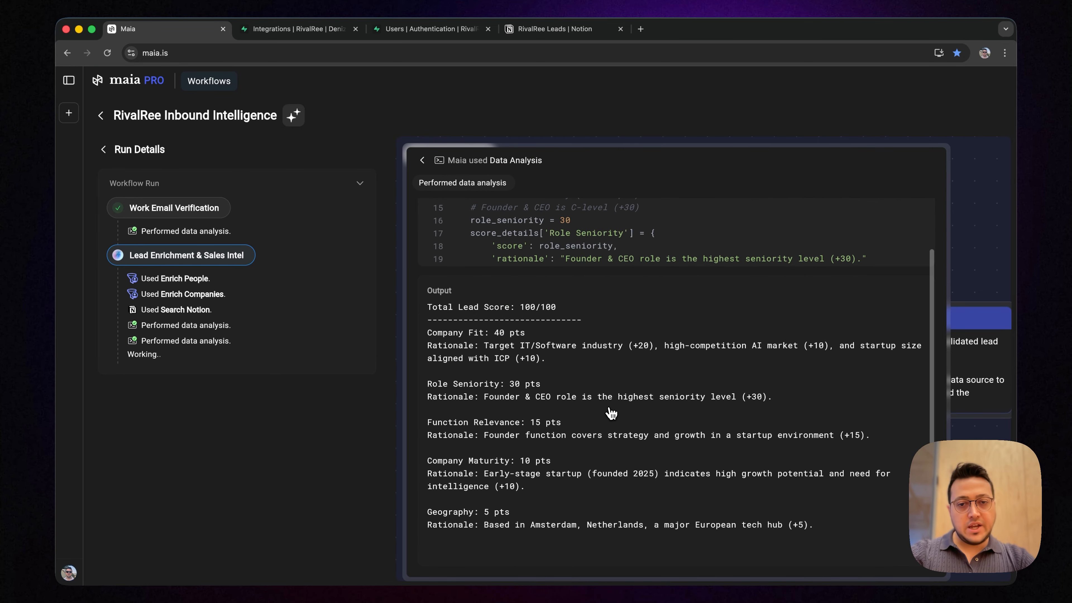
scroll(610, 413, "up", 2)
left_click(423, 161)
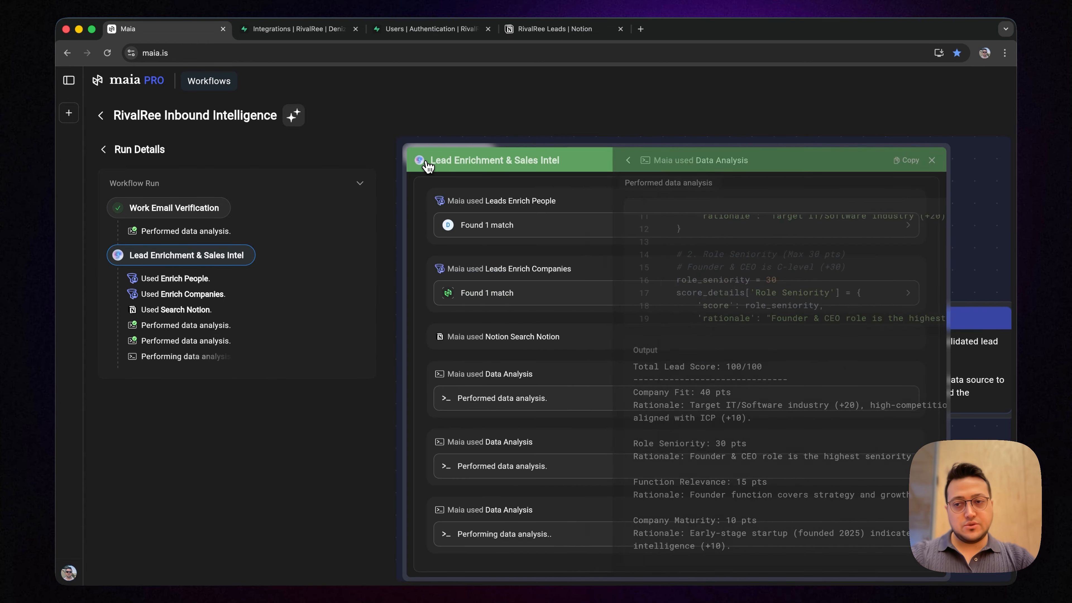
scroll(433, 244, "down", 1)
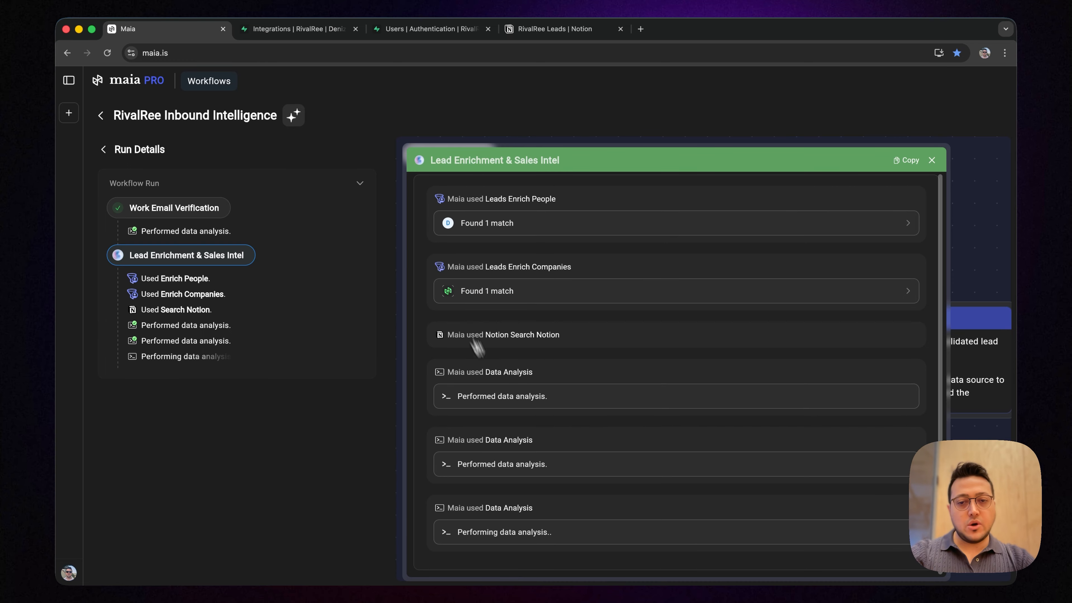
left_click(522, 466)
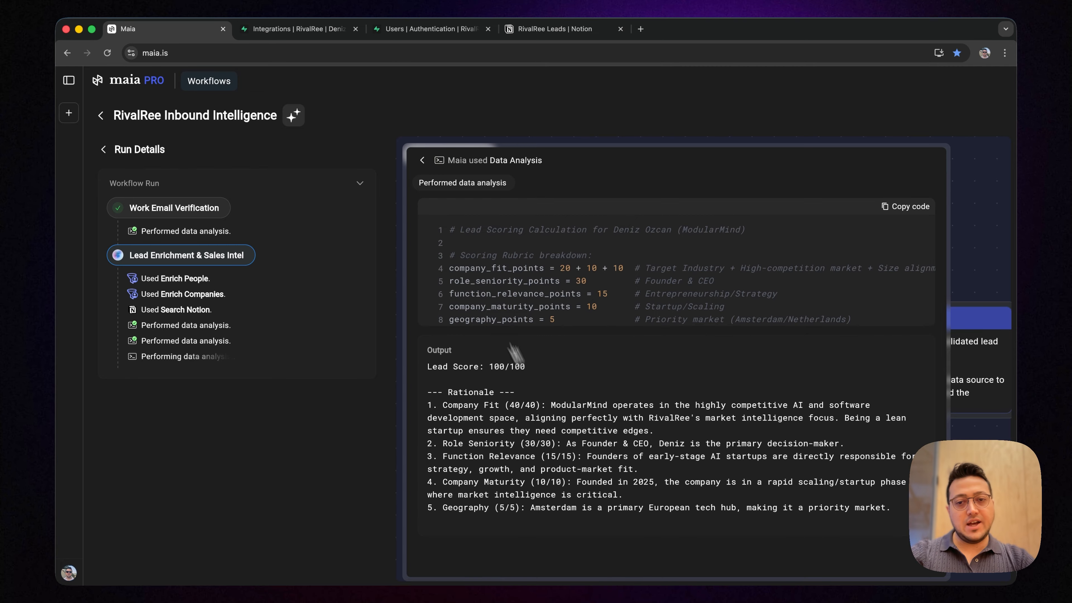
left_click(422, 160)
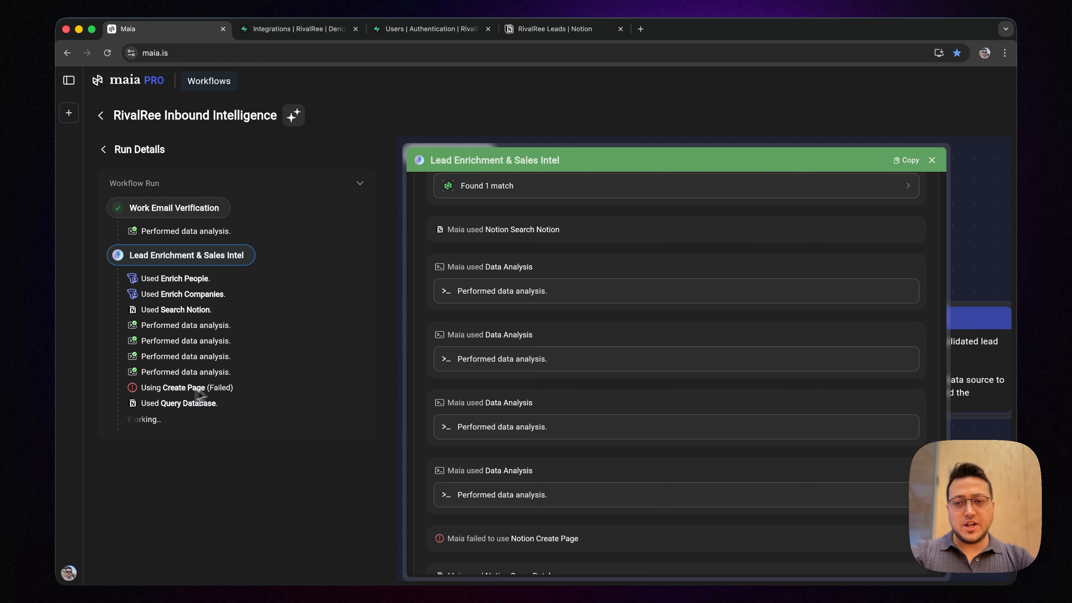
Open the RivalRee Leads database in Notion from the run's Query Database action, and return to Maia to read the run summary
left_click(188, 405)
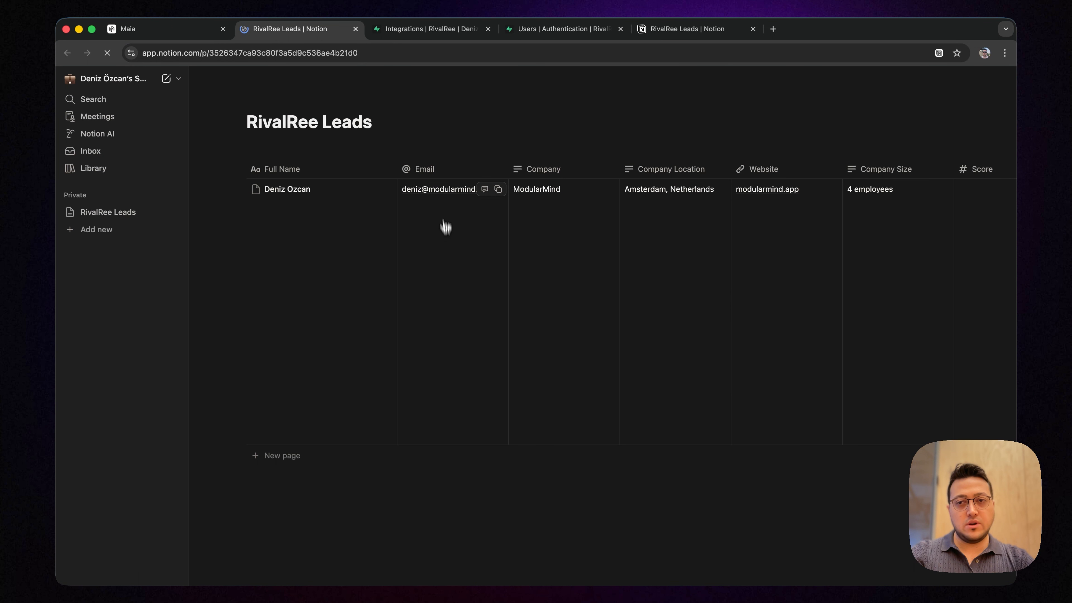
scroll(490, 205, "right", 4)
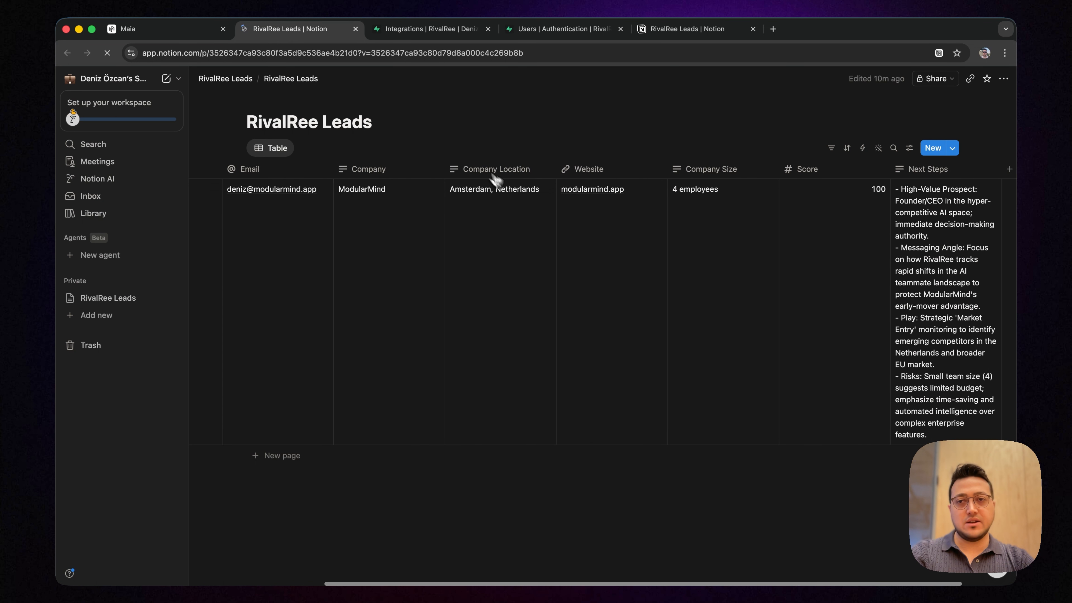
left_click(151, 28)
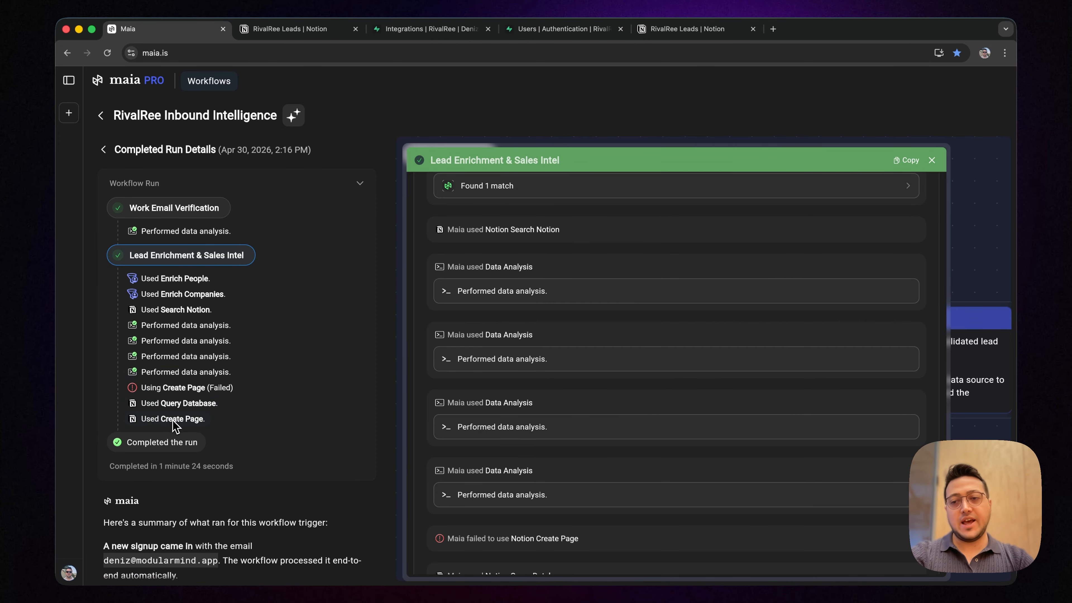
scroll(185, 414, "down", 5)
scroll(197, 406, "down", 6)
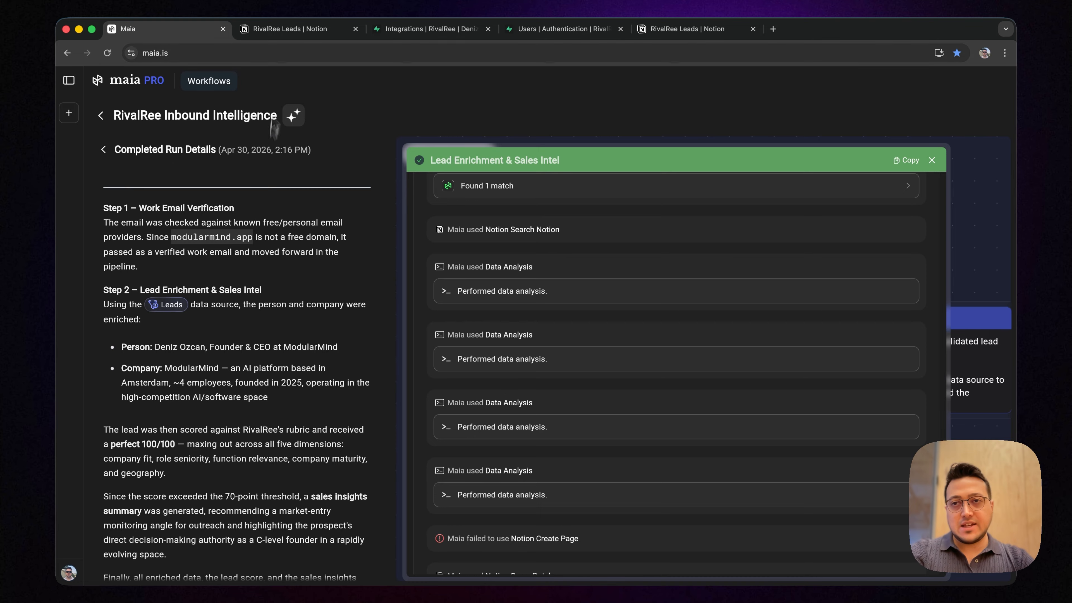
Switch to the RivalRee Leads table in Notion and examine the new lead's company details, Score and Next Steps
left_click(289, 34)
scroll(538, 433, "right", 3)
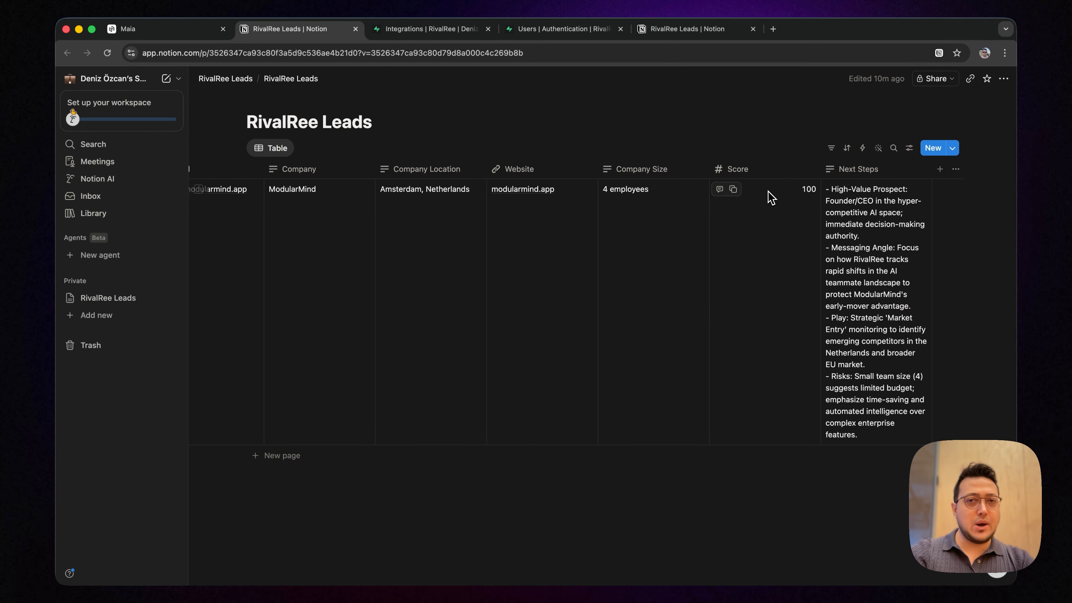
scroll(761, 204, "left", 10)
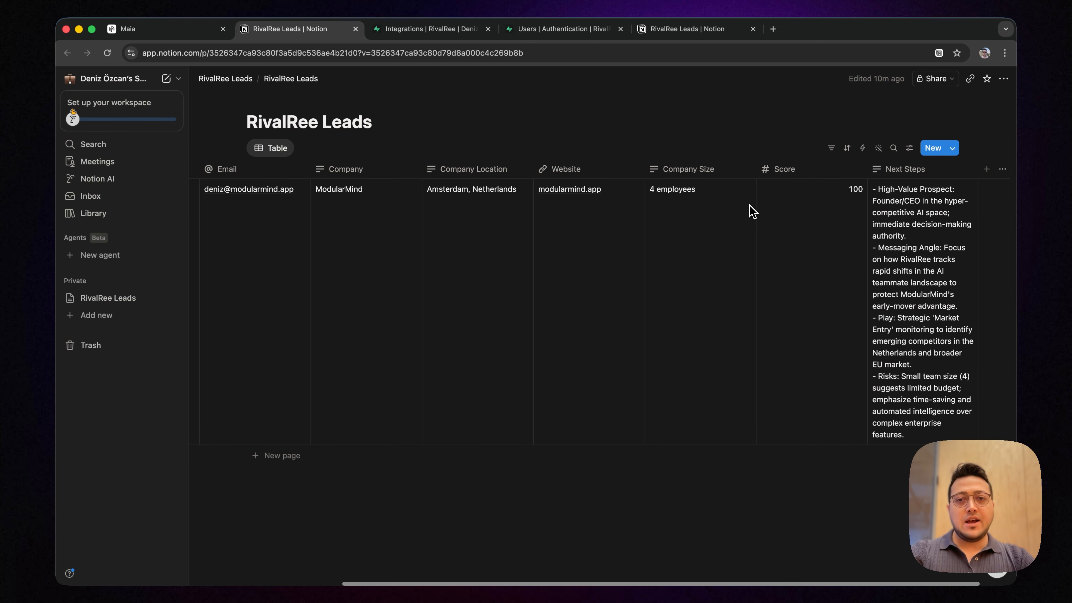
scroll(752, 211, "right", 10)
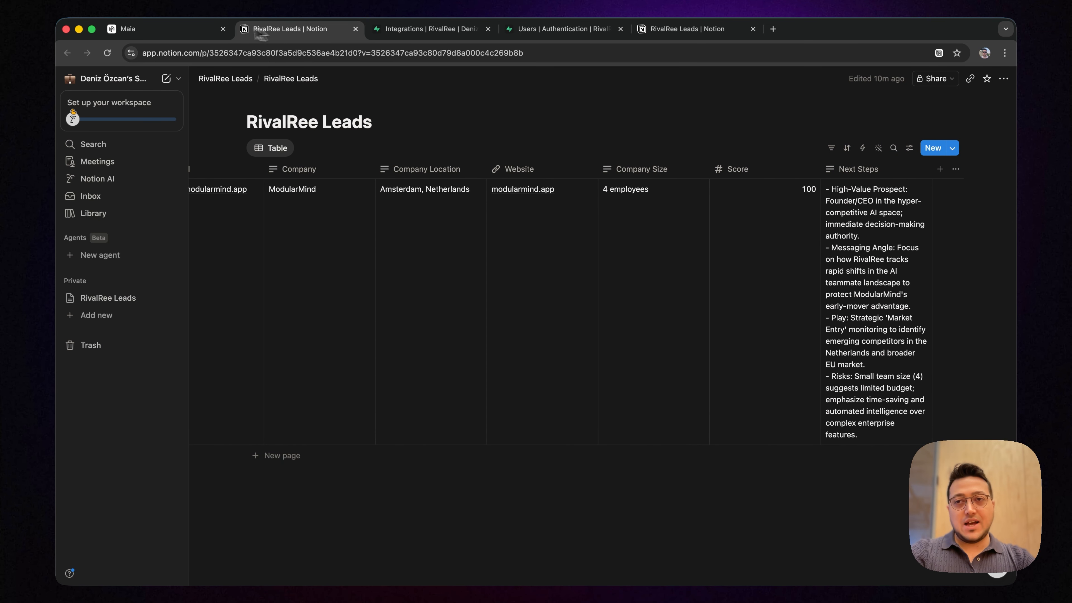
Switch back to Maia, leave the completed run's details, and open the RivalRee Inbound Intelligence workflow for editing
left_click(191, 33)
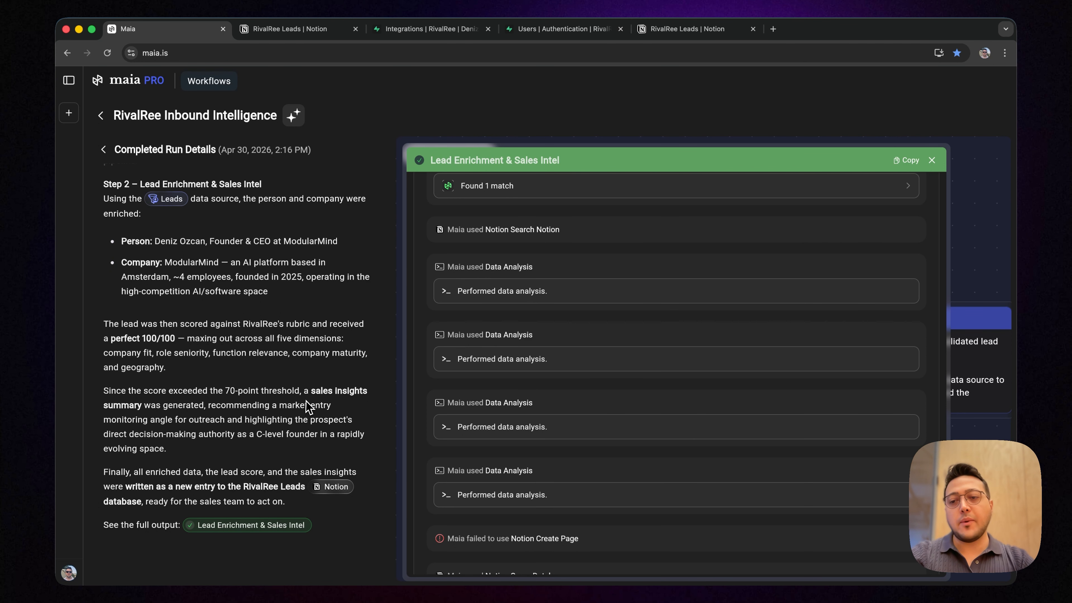
left_click(932, 160)
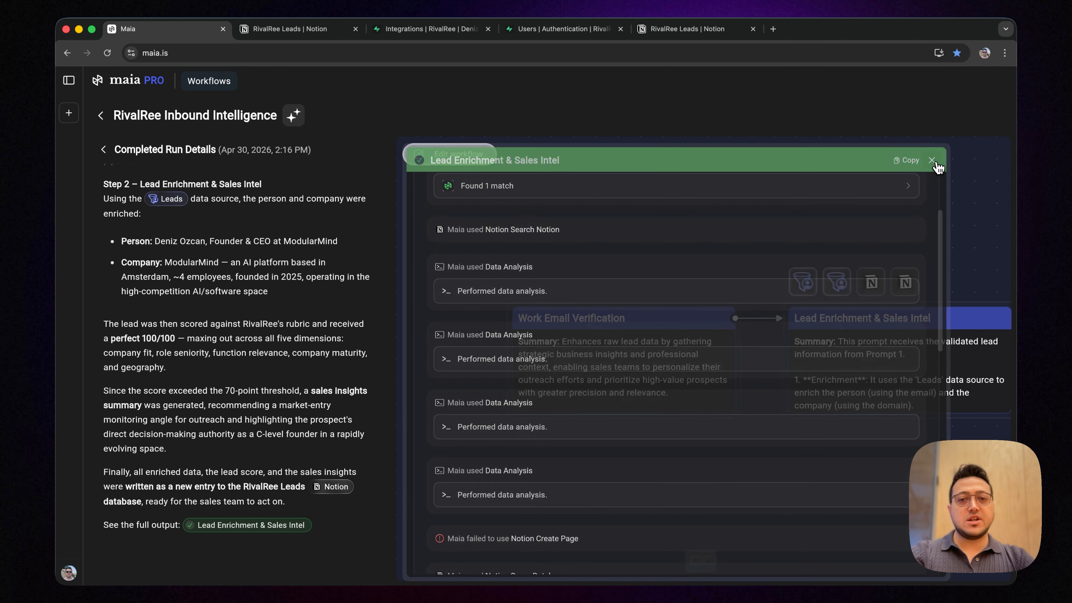
left_click(103, 149)
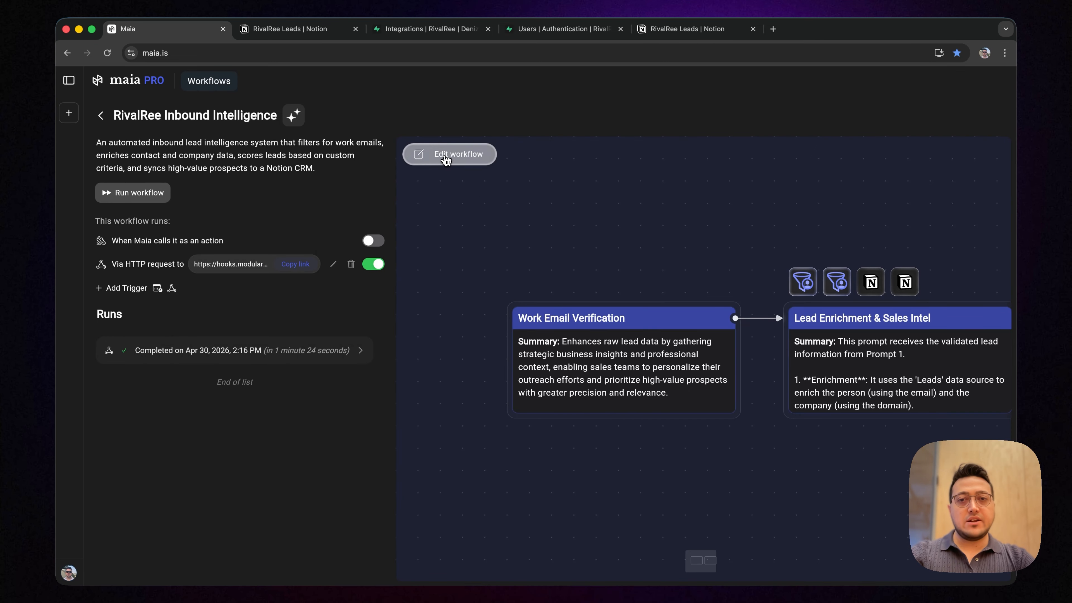
left_click(446, 161)
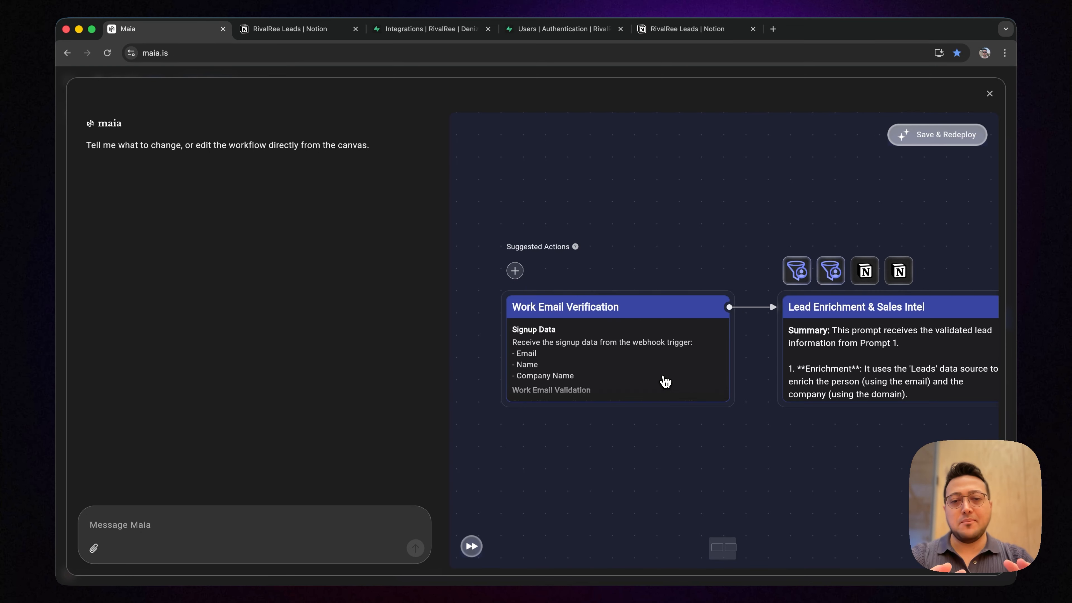
Draft a message to Maia reading "I don't like you are so generous about the scoring, be ruthless."
left_click(310, 521)
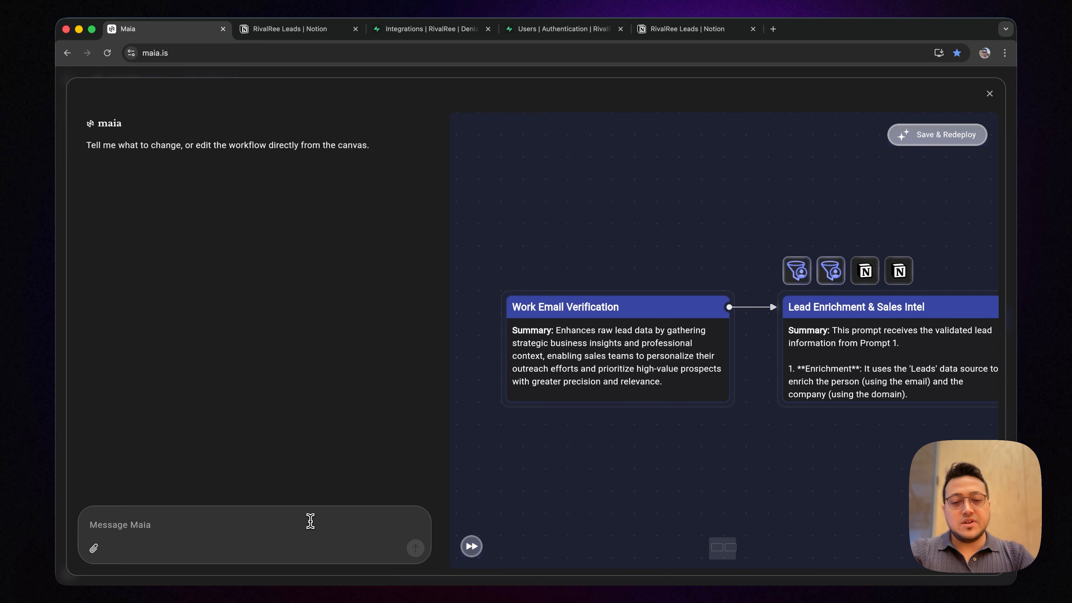
type("I don't like you are")
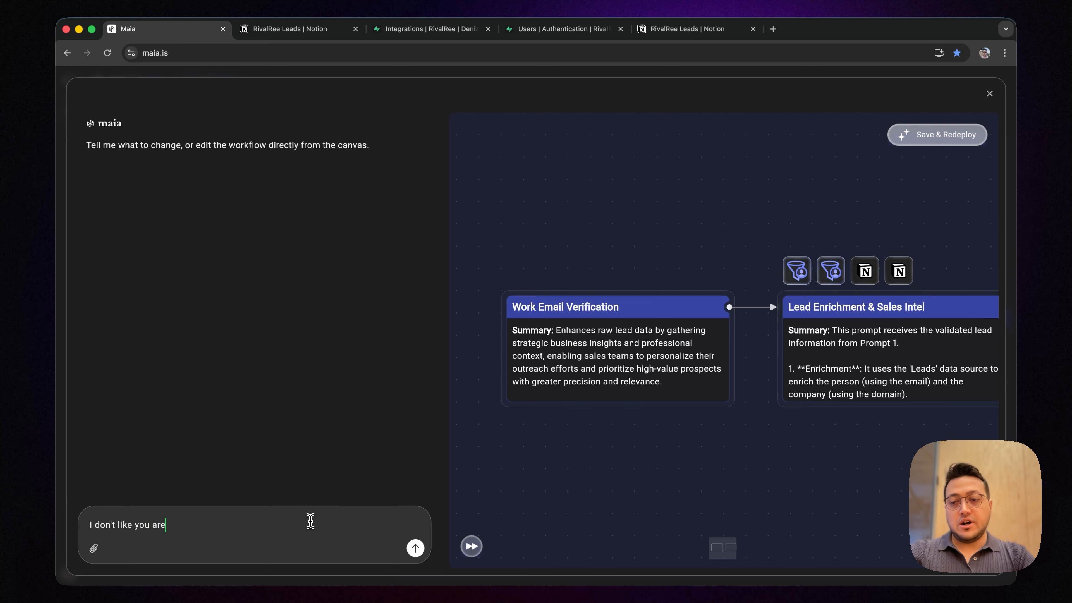
type(" so generou")
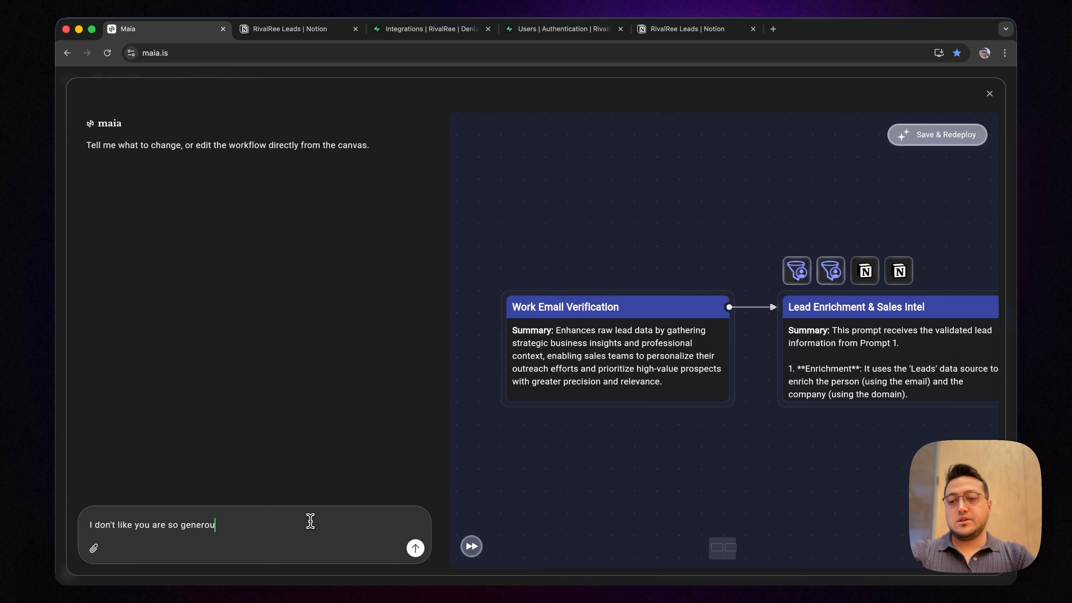
type("s about the scoring, be ruthless.")
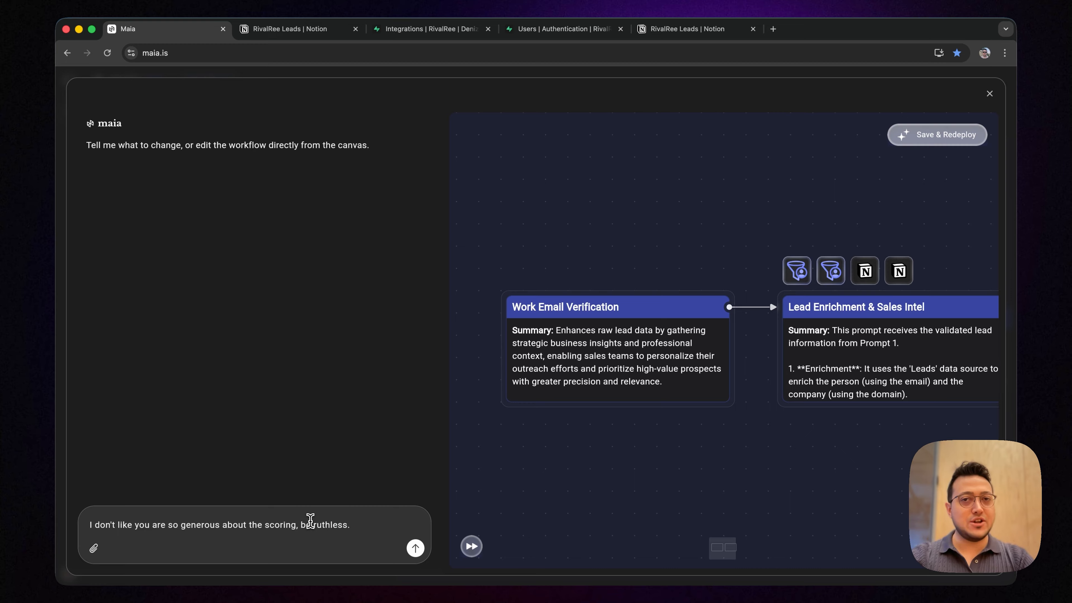
Add a section titled "Important" to the end of the Work Email Verification prompt with the text "I want you to pay attention to this:.."
left_click(647, 362)
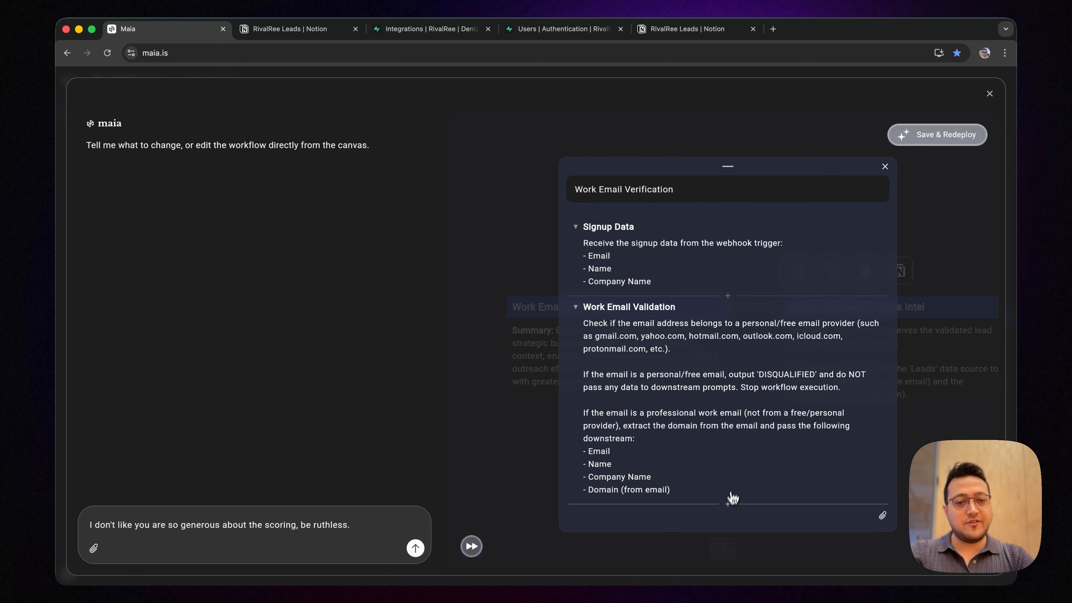
left_click(728, 506)
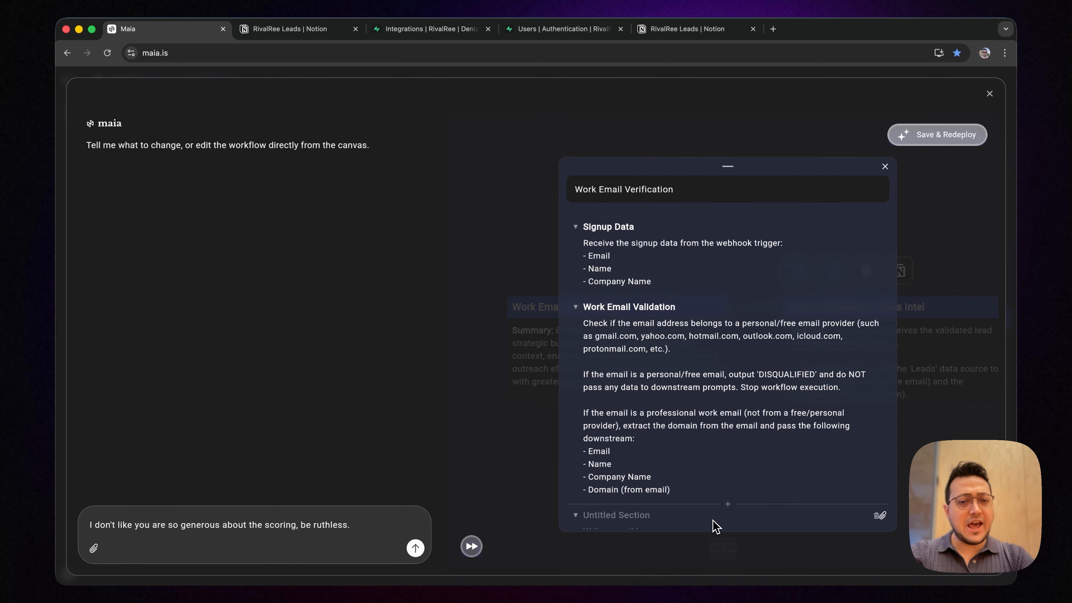
type("Important")
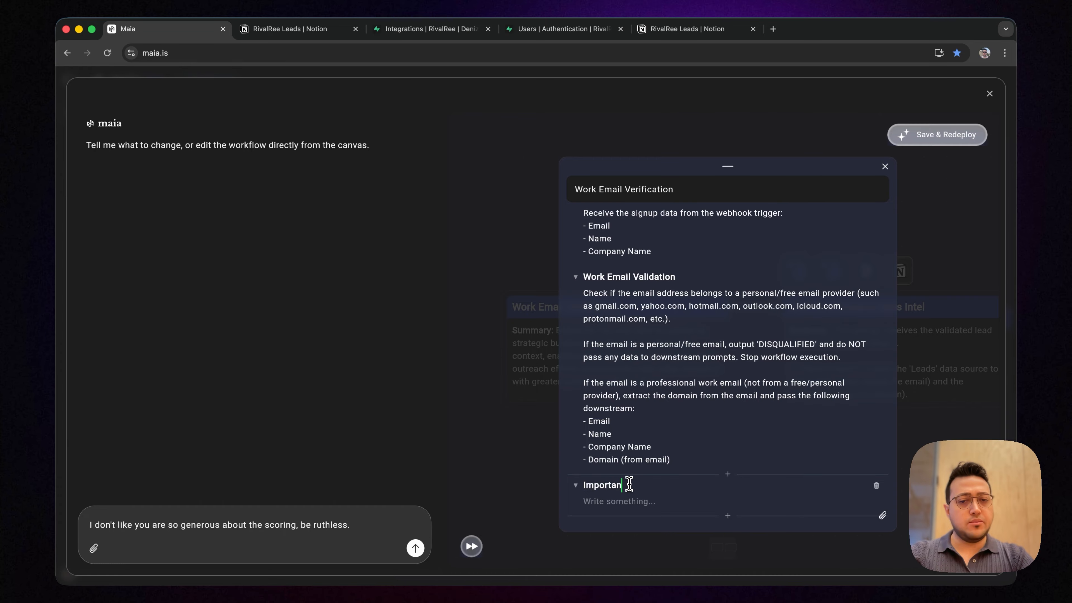
left_click(613, 502)
type("I w")
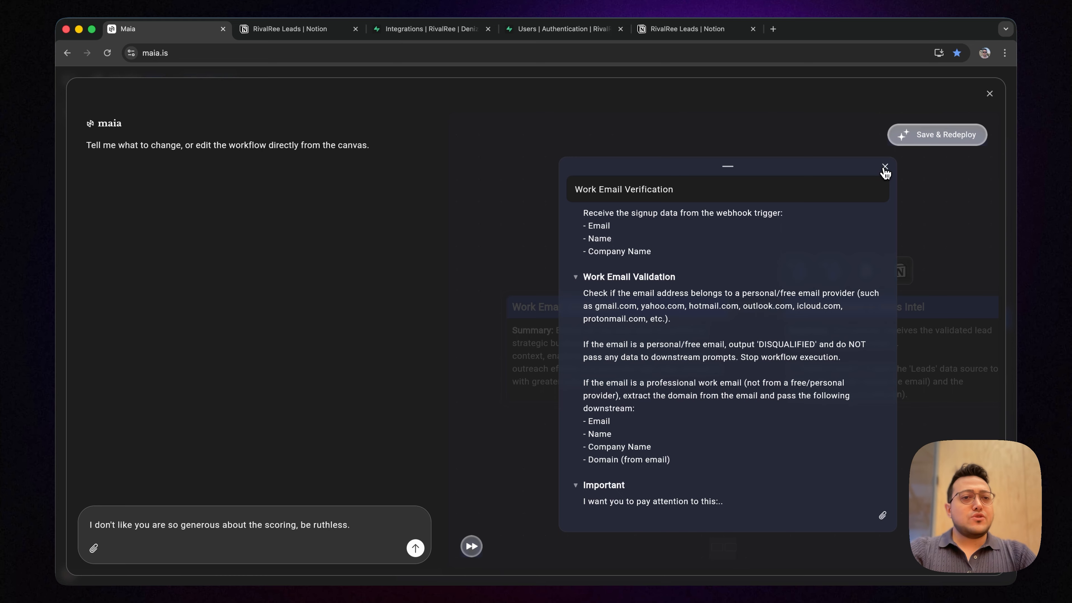
Close the Work Email Verification prompt and leave the workflow editor, discarding the unsaved changes
left_click(885, 167)
left_click(989, 94)
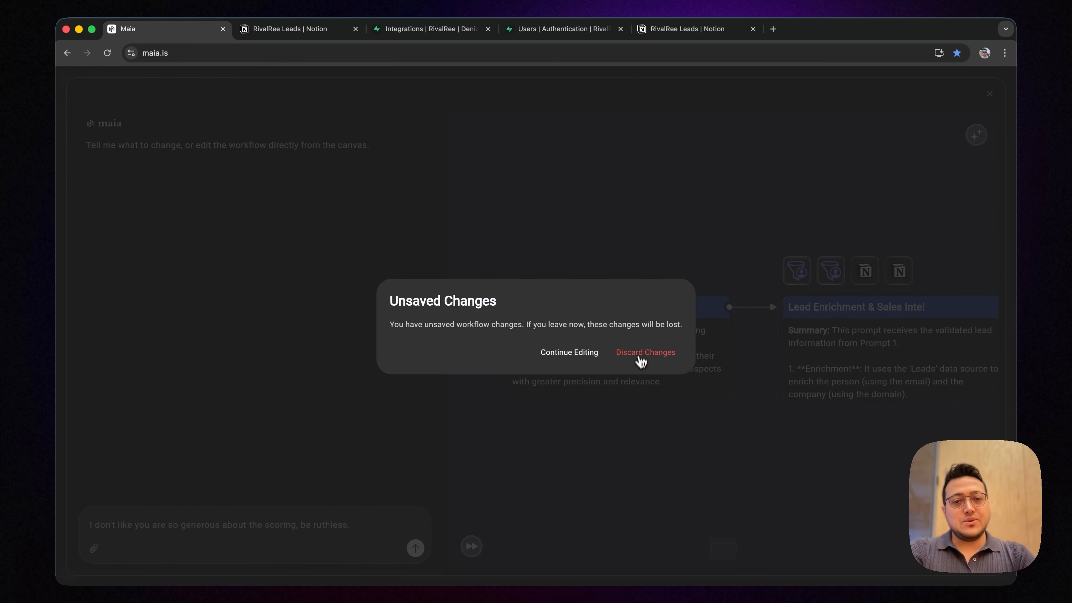
left_click(646, 353)
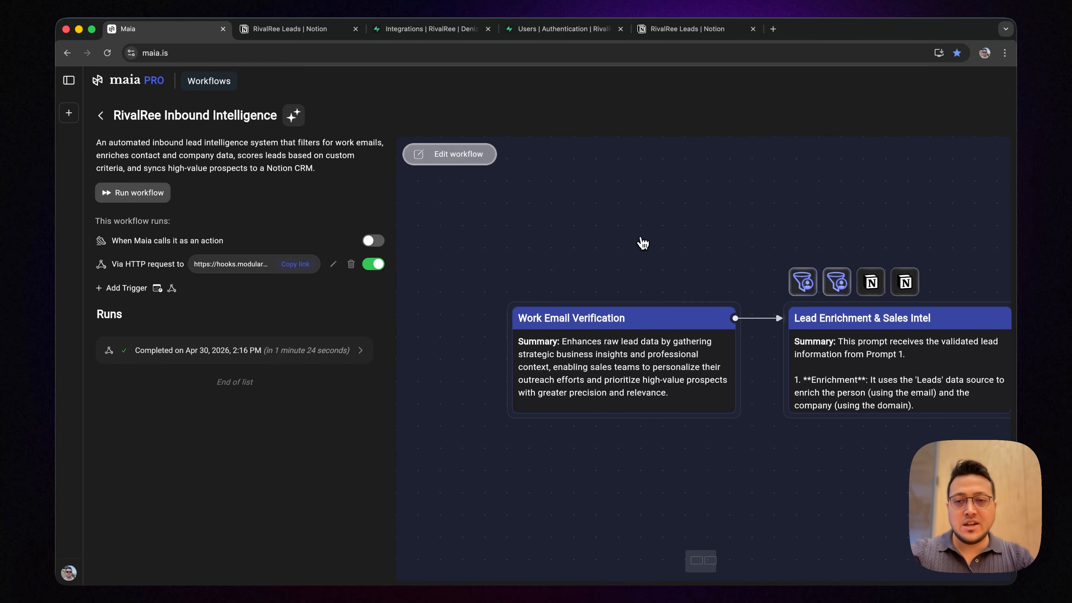
left_click_drag(288, 142, 291, 185)
left_click(305, 160)
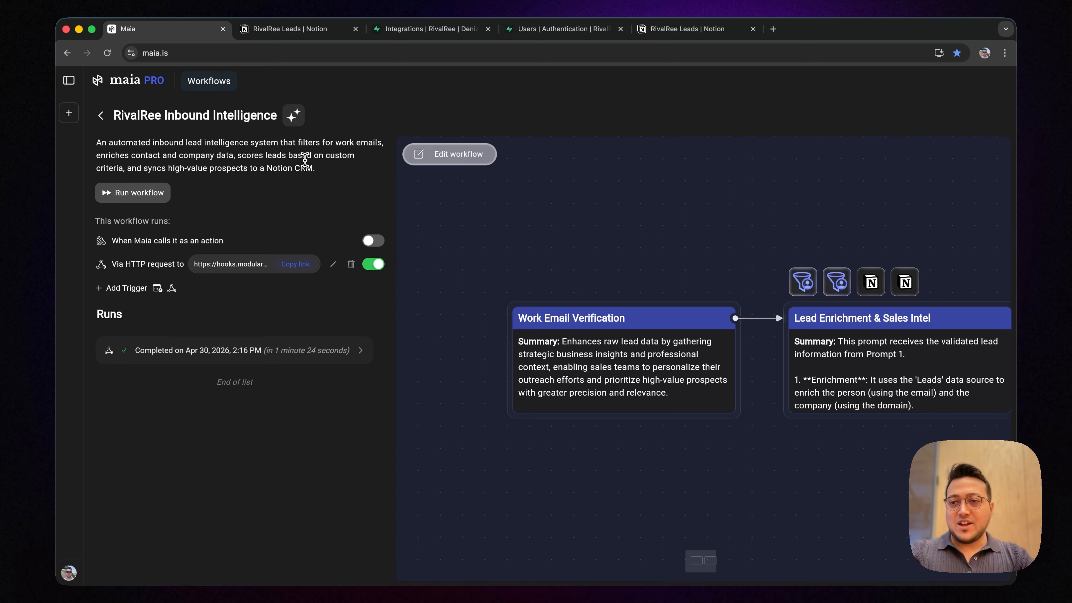